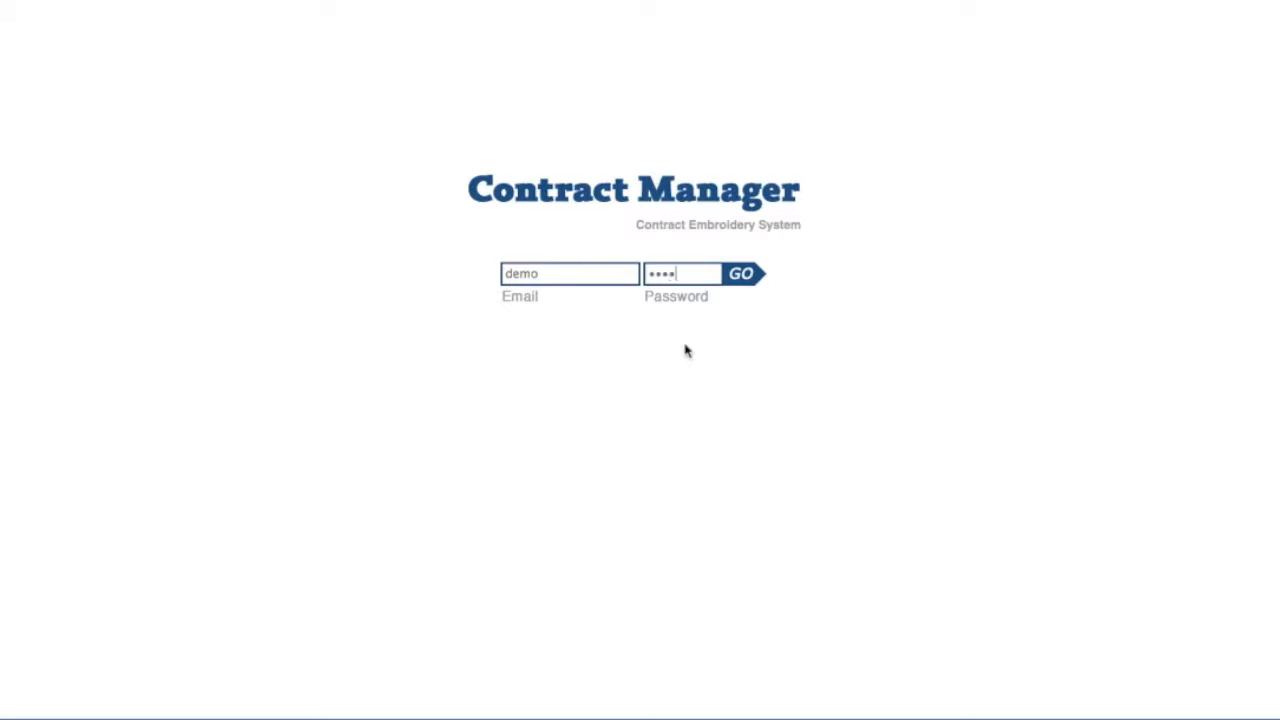
# - Sign in to Contract Manager with the demo credentials
pyautogui.click(746, 281)
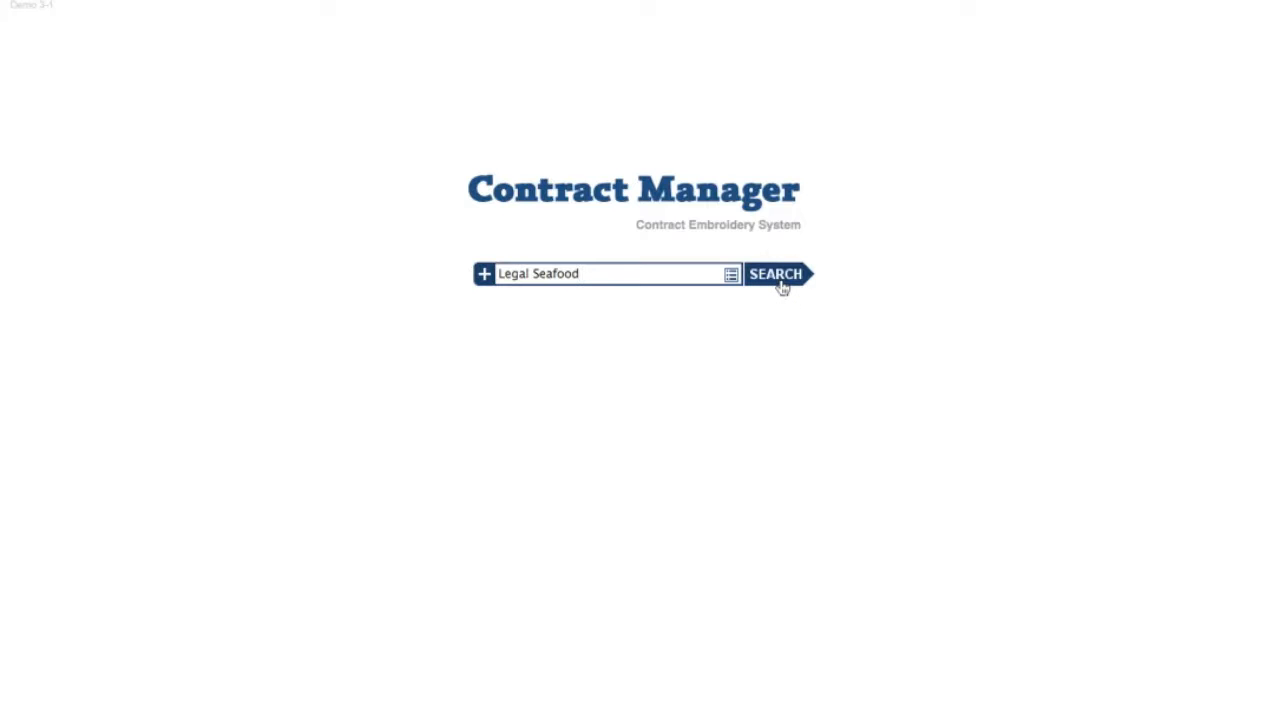
# - Search for Legal Seafood, start a new account, and enter the contact's name
pyautogui.click(781, 280)
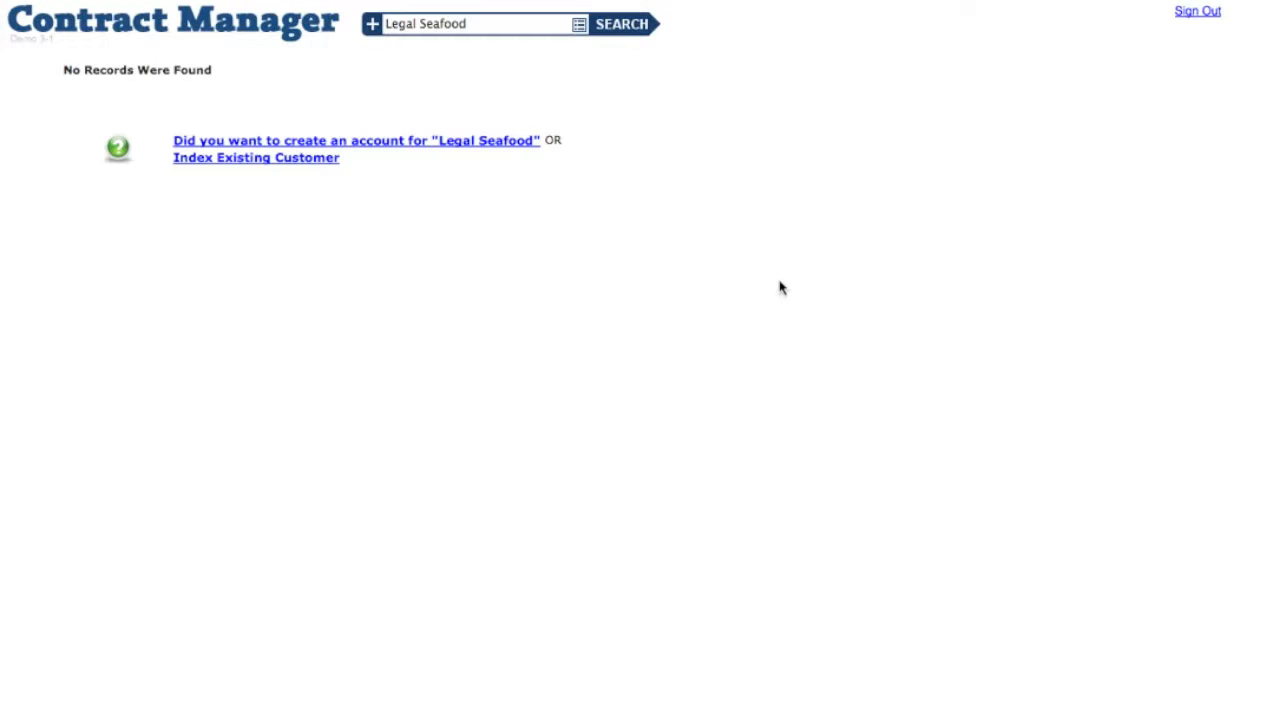
pyautogui.click(438, 145)
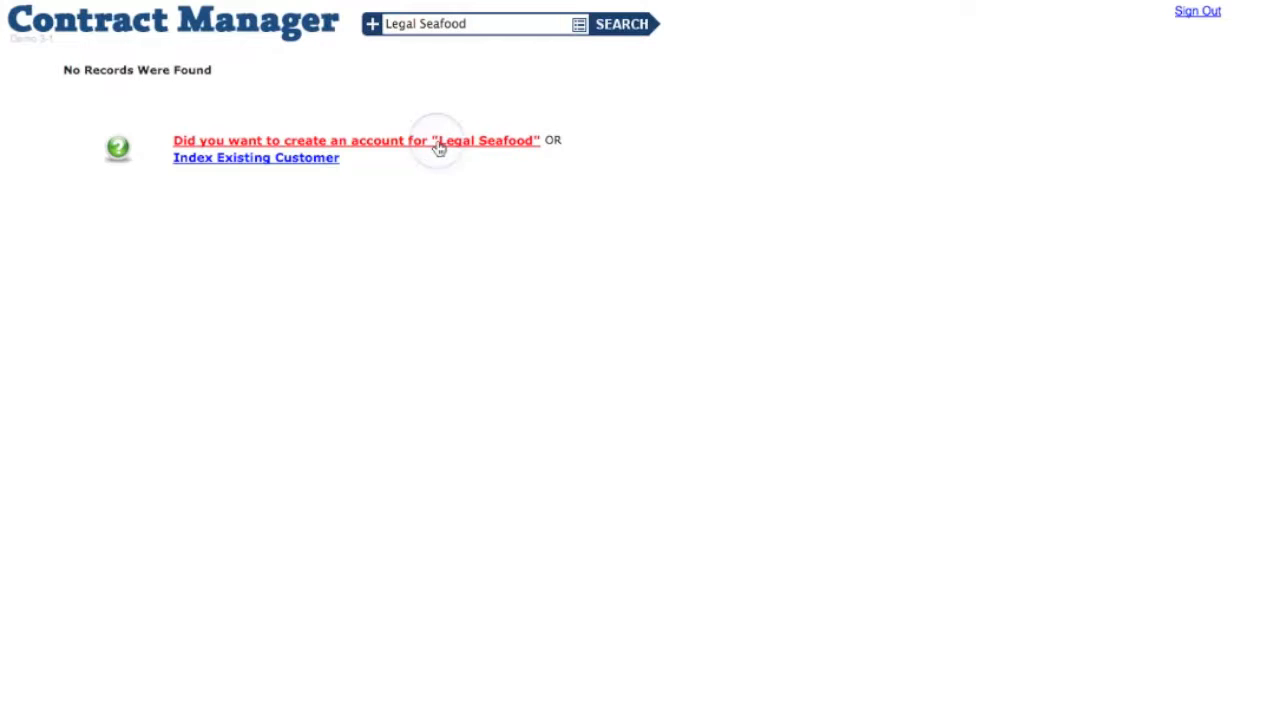
pyautogui.click(702, 317)
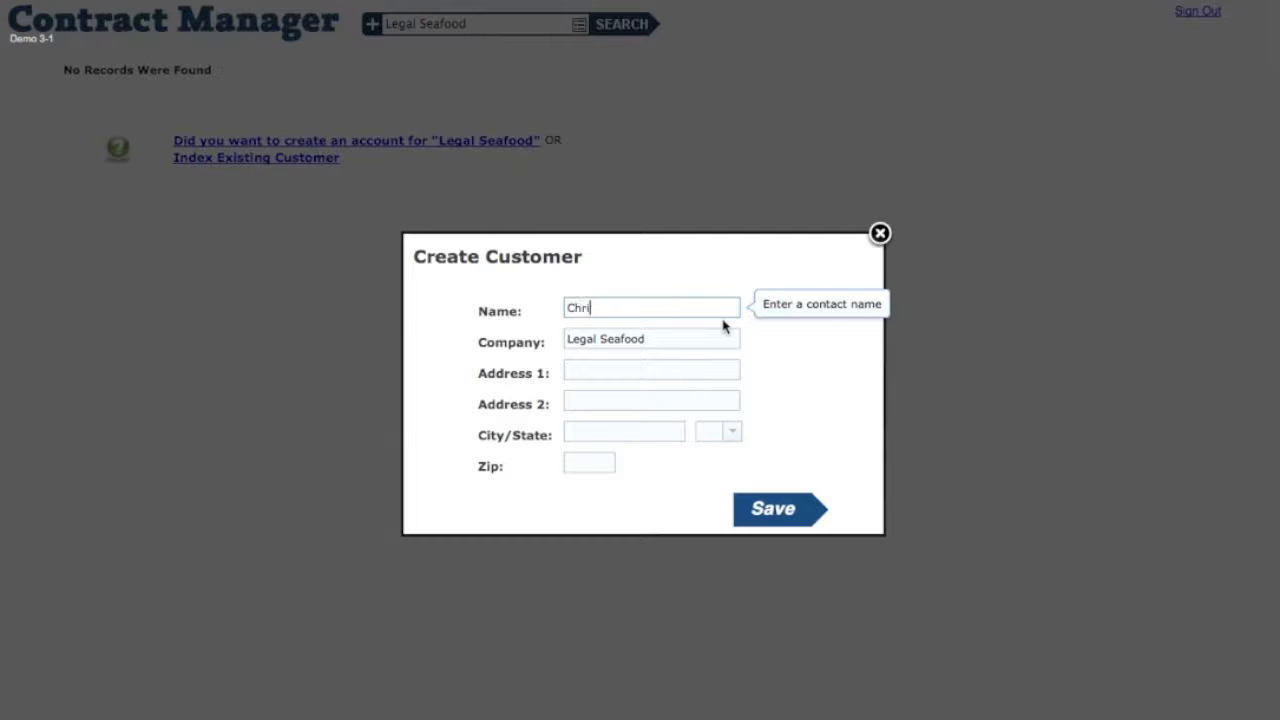
# - Fill in the customer's city, state and zip code, then save the new customer
pyautogui.press('Tab')
pyautogui.press('Tab')
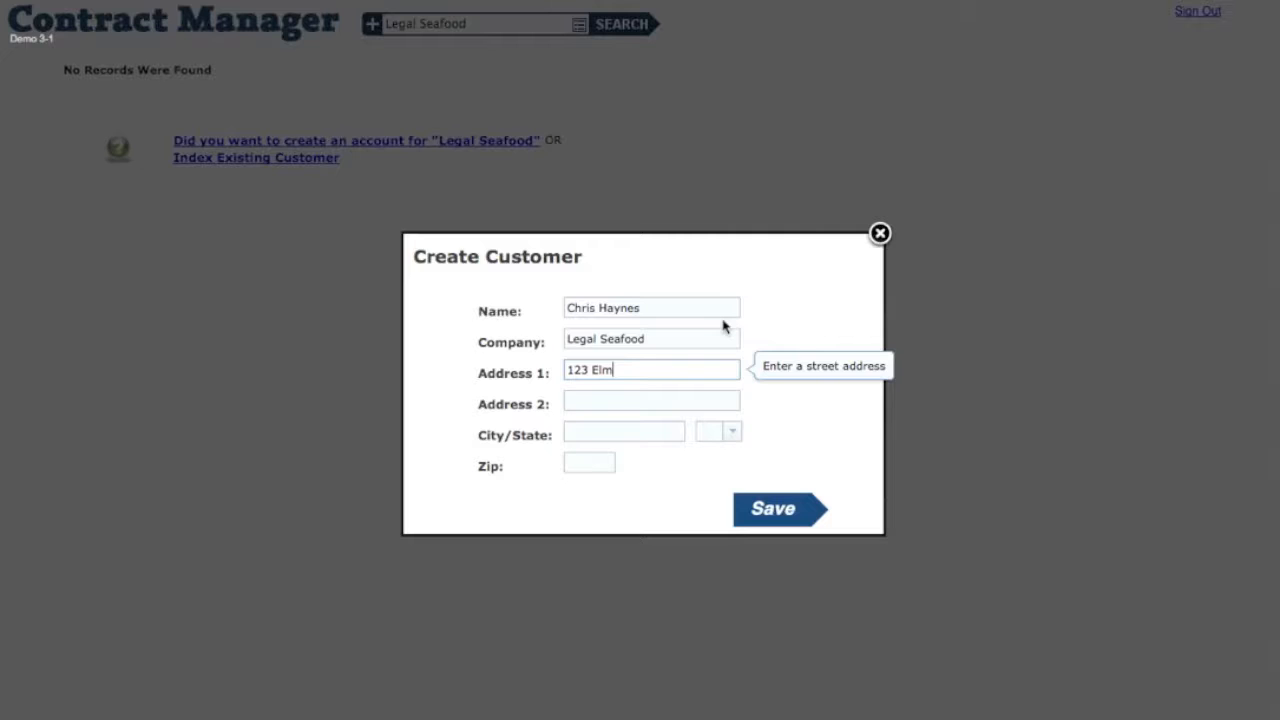
pyautogui.press('Tab')
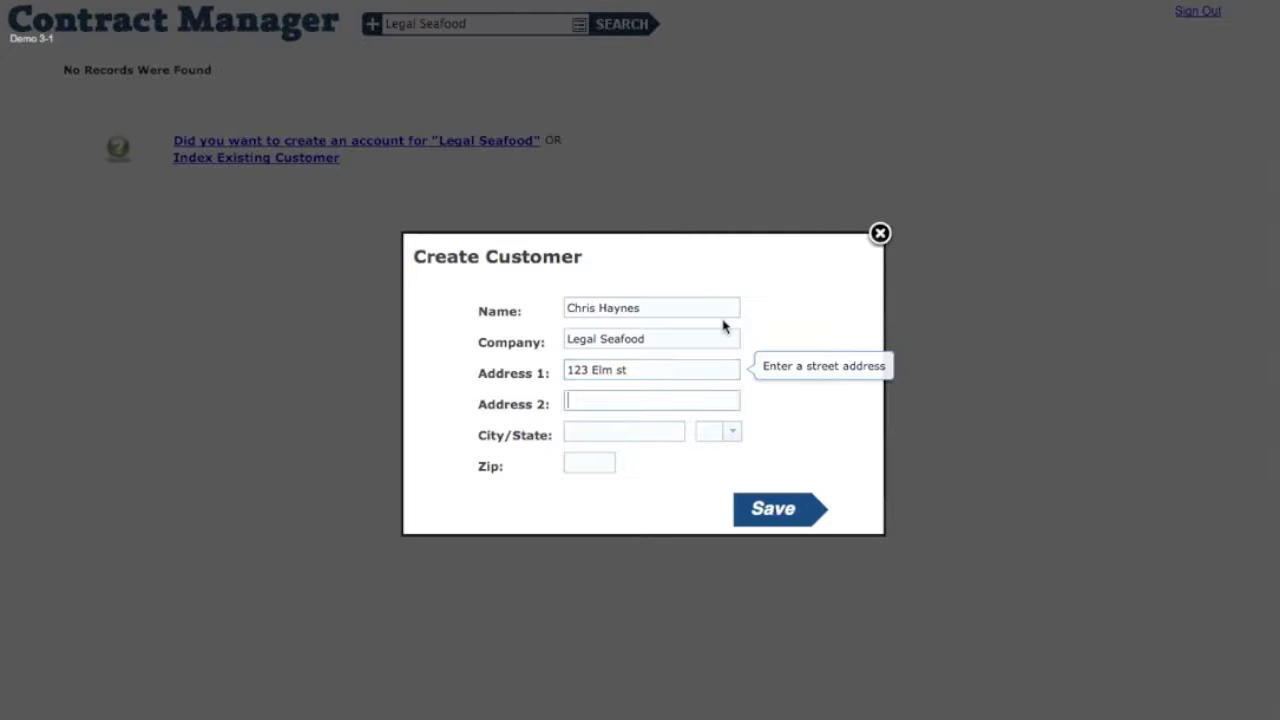
pyautogui.press('Tab')
pyautogui.write('Ashby')
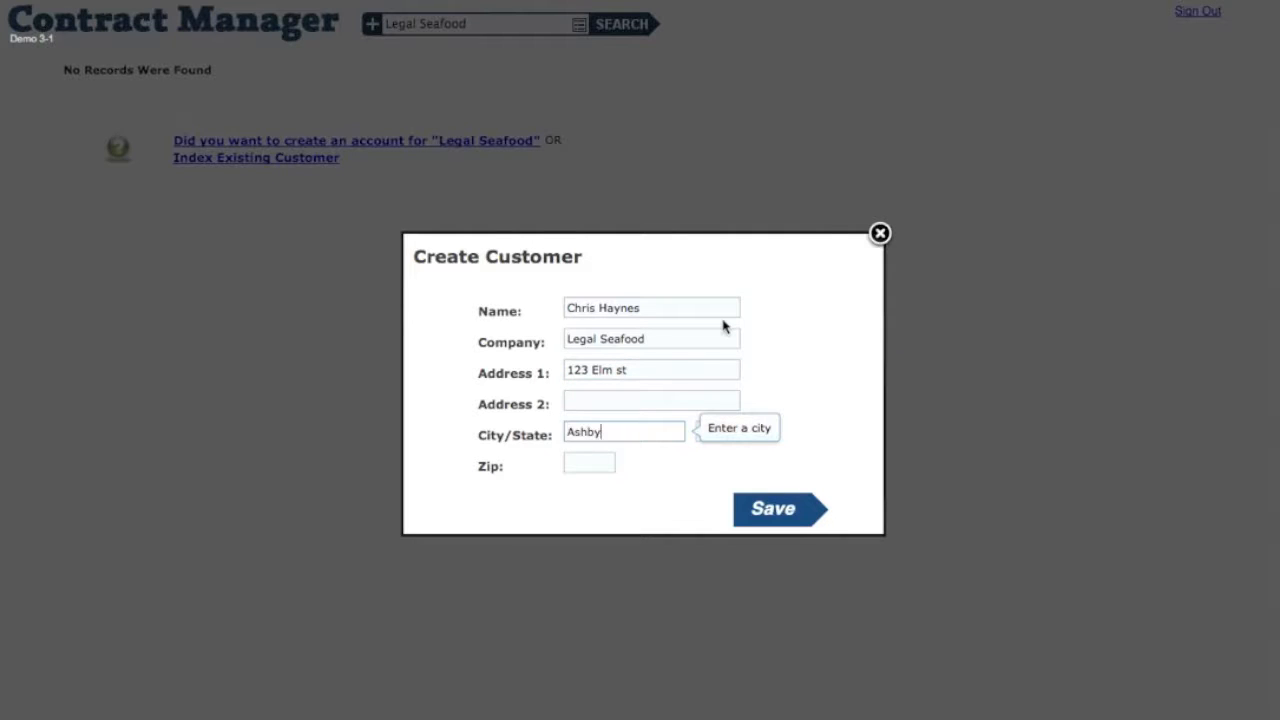
pyautogui.press('Tab')
pyautogui.press('m')
pyautogui.press('Tab')
pyautogui.write('01431')
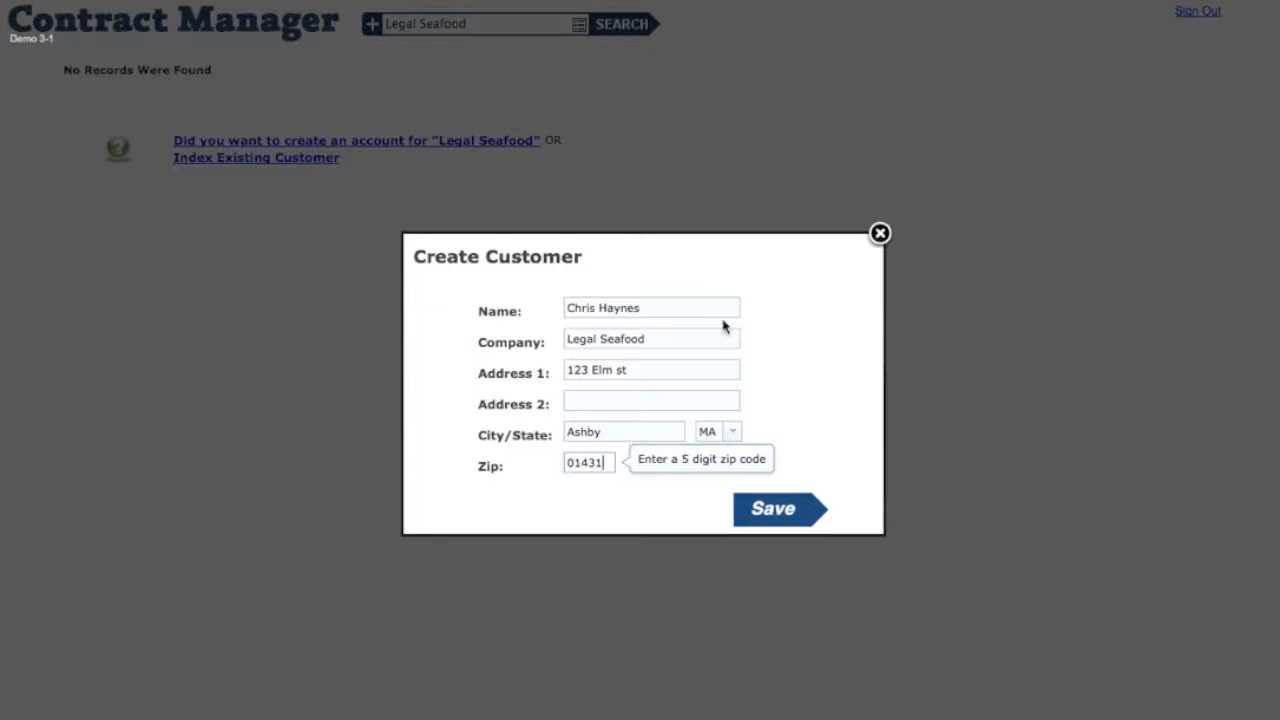
pyautogui.click(768, 512)
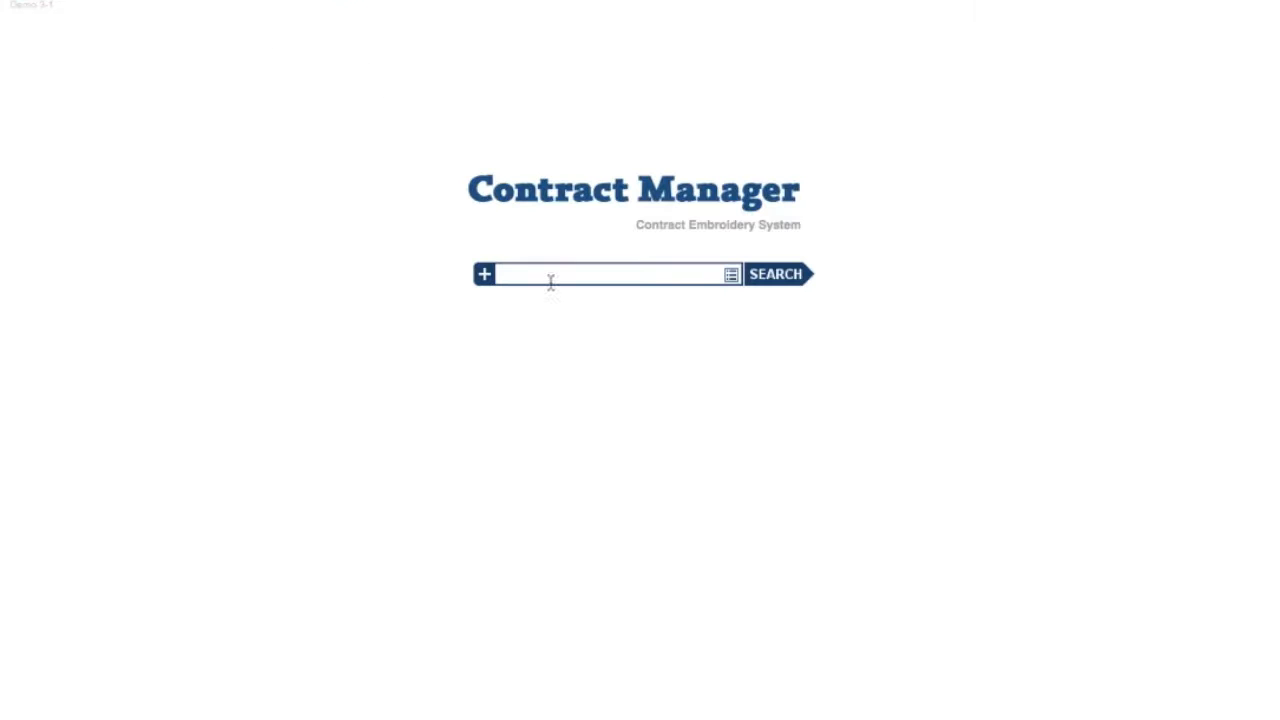
pyautogui.click(546, 278)
pyautogui.write('Legal Seafood')
pyautogui.click(811, 274)
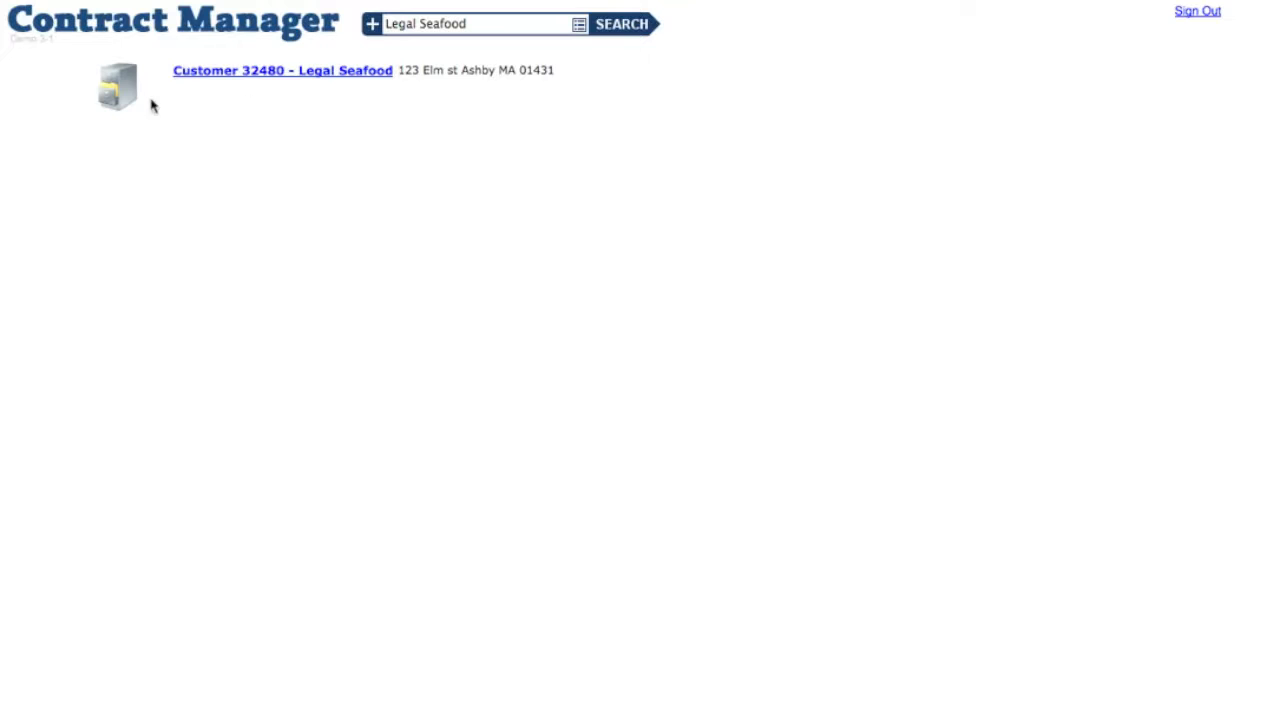
# - Create a Legal Seafood project with its PO number and in-hands date 06/21/2012
pyautogui.click(235, 77)
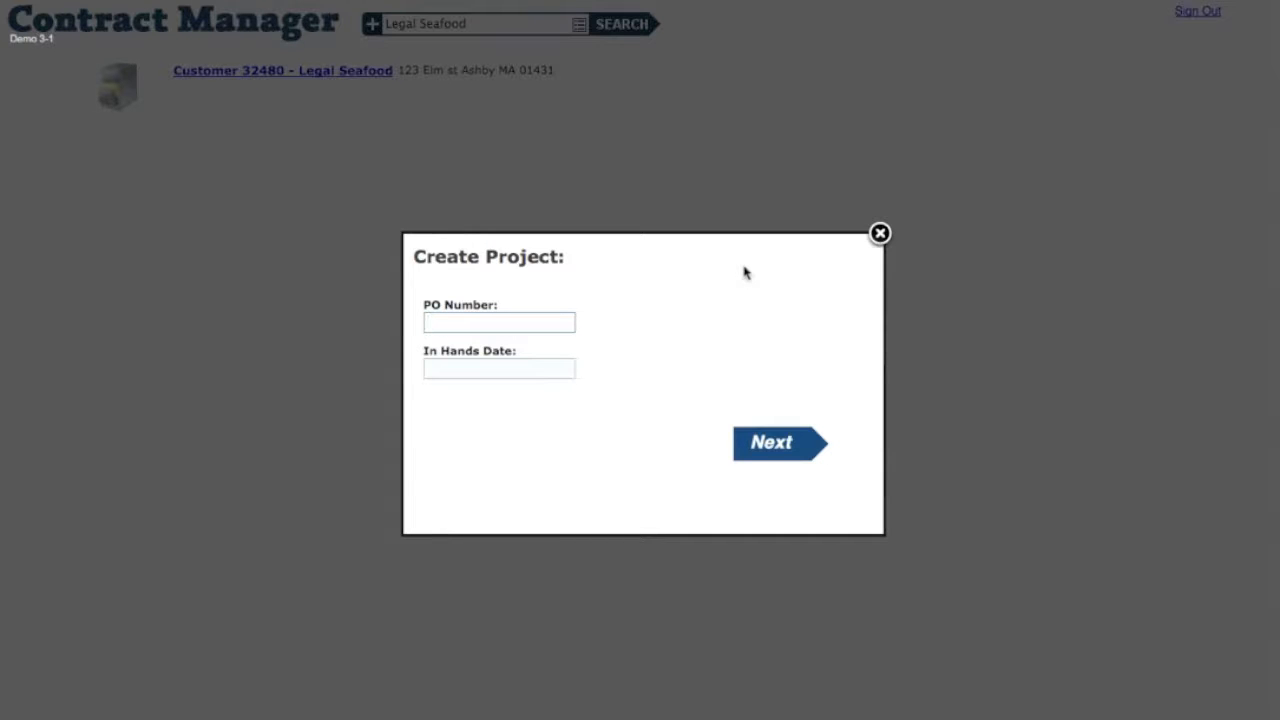
pyautogui.write('1001')
pyautogui.press('Tab')
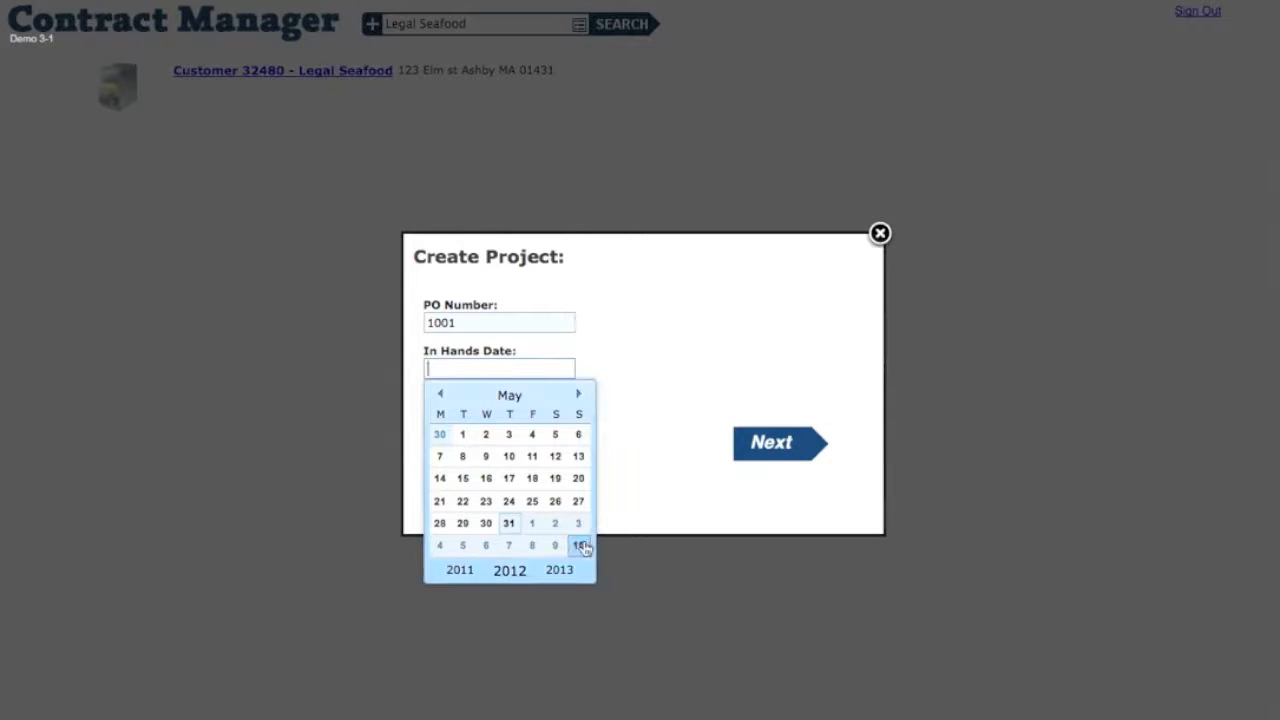
pyautogui.click(578, 394)
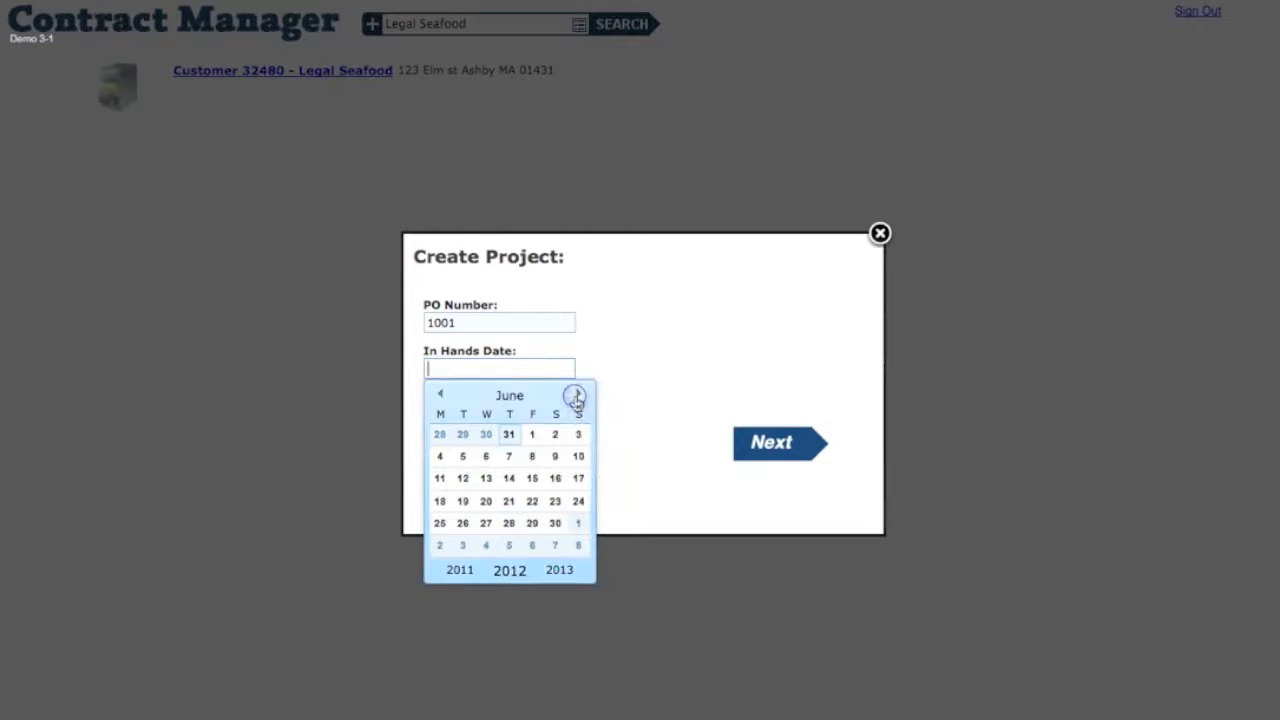
pyautogui.click(516, 503)
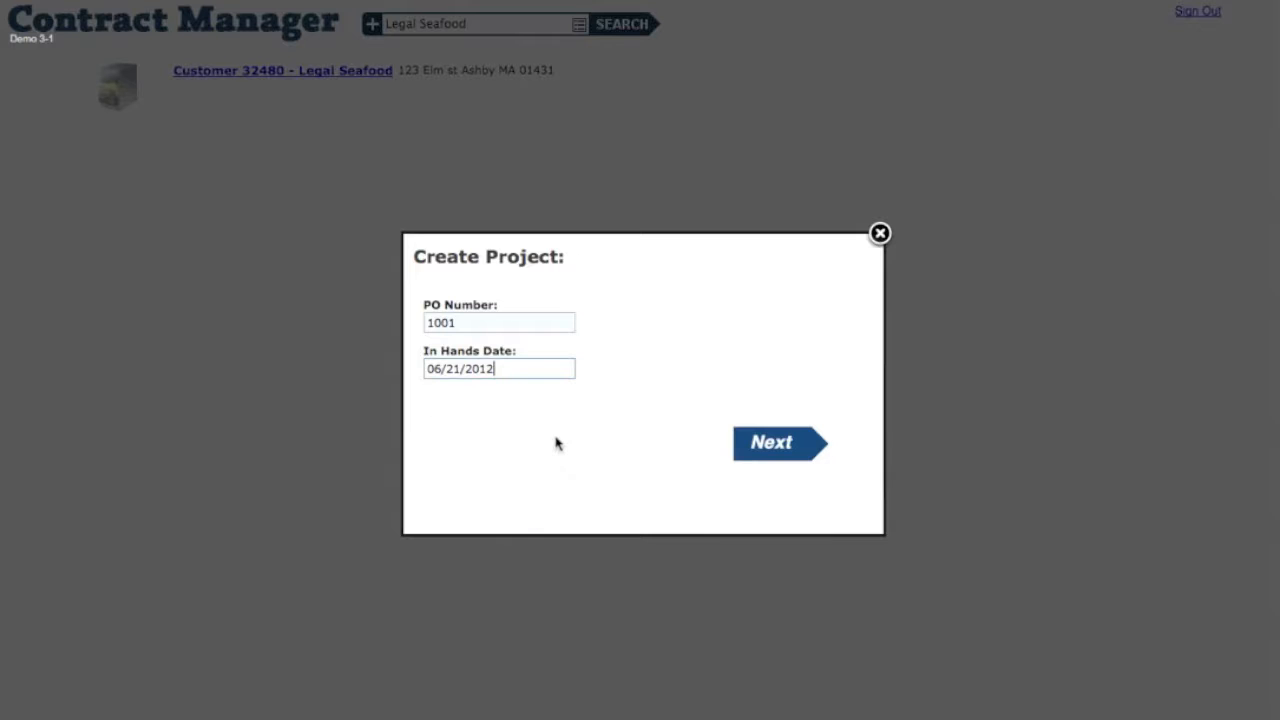
pyautogui.click(787, 444)
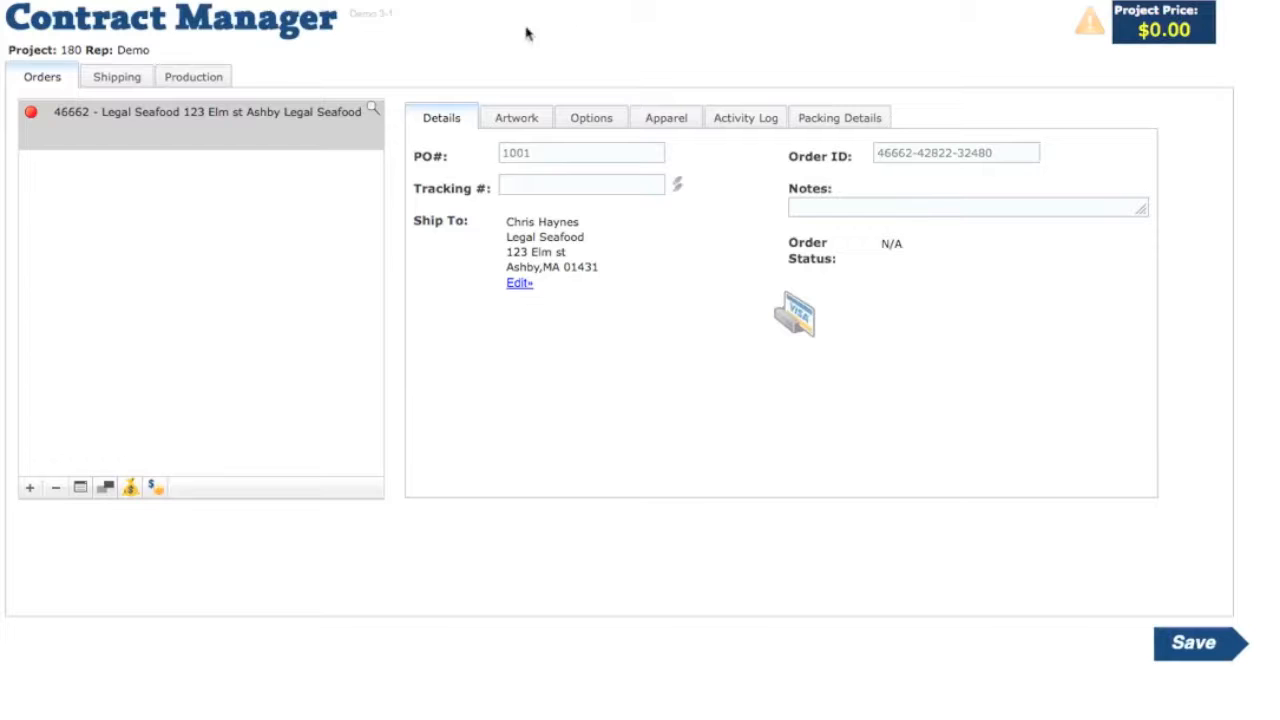
pyautogui.doubleClick(63, 50)
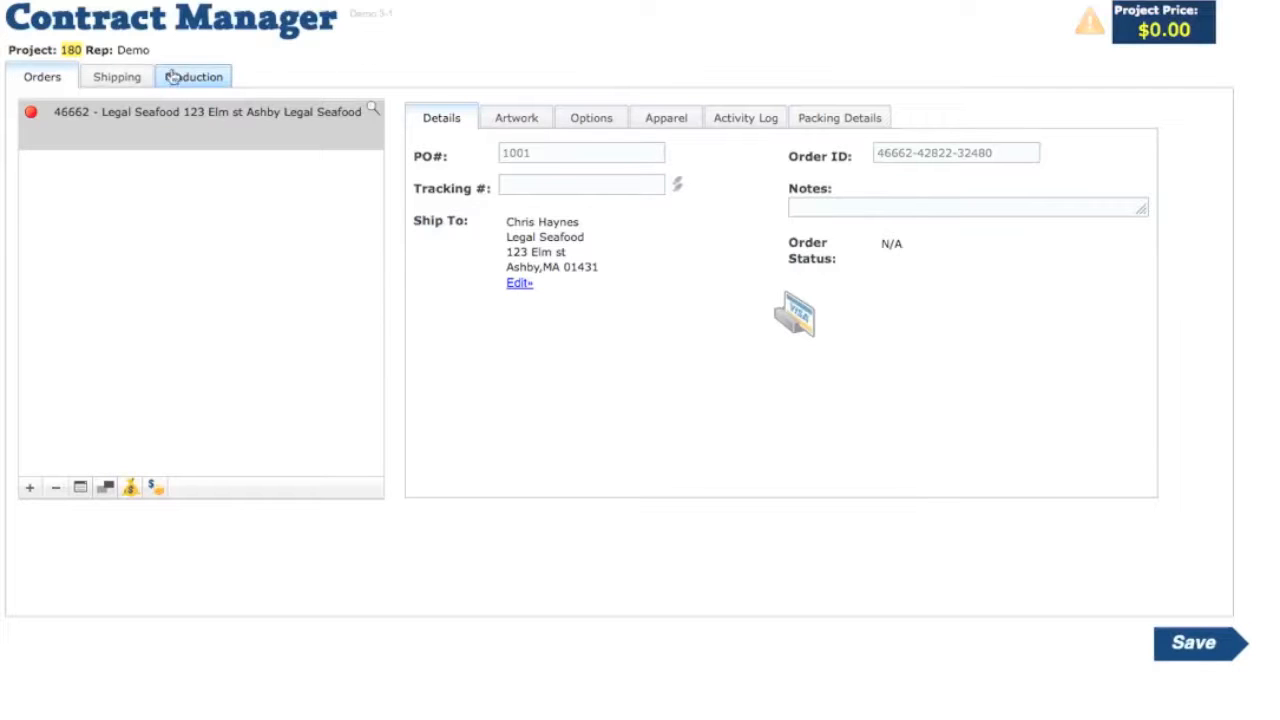
pyautogui.click(120, 80)
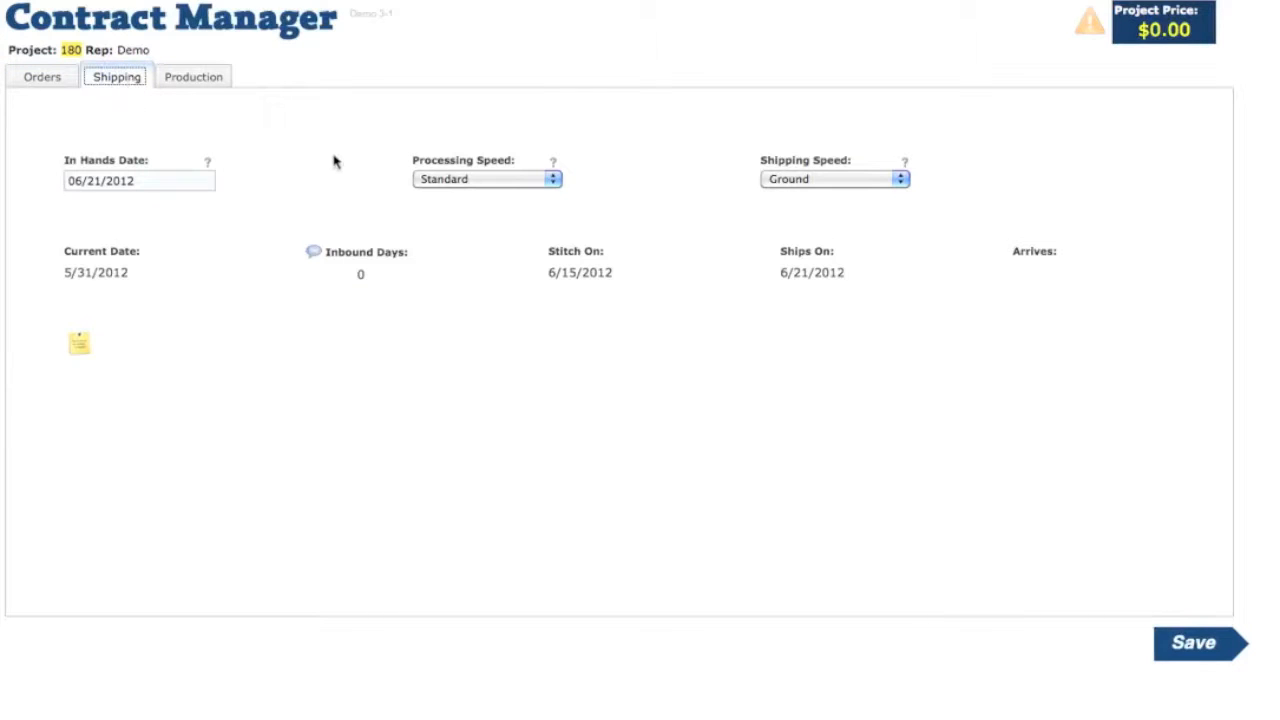
pyautogui.click(70, 188)
pyautogui.click(189, 78)
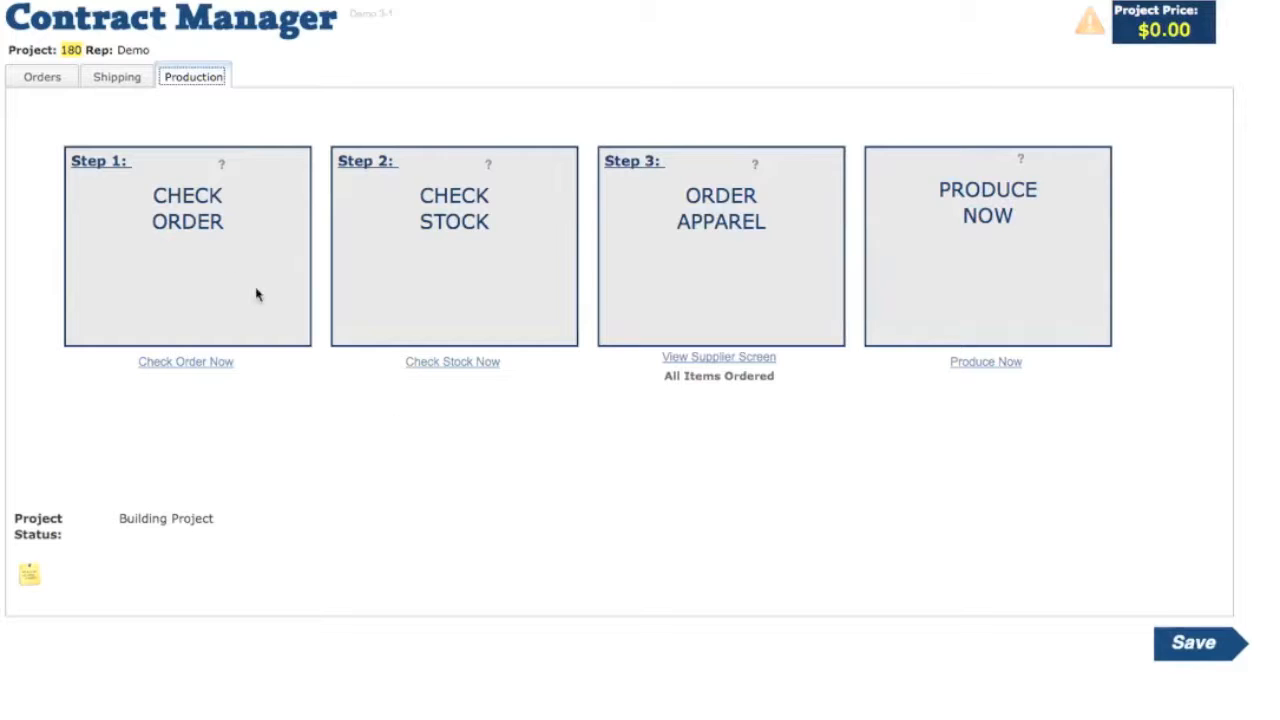
pyautogui.click(42, 77)
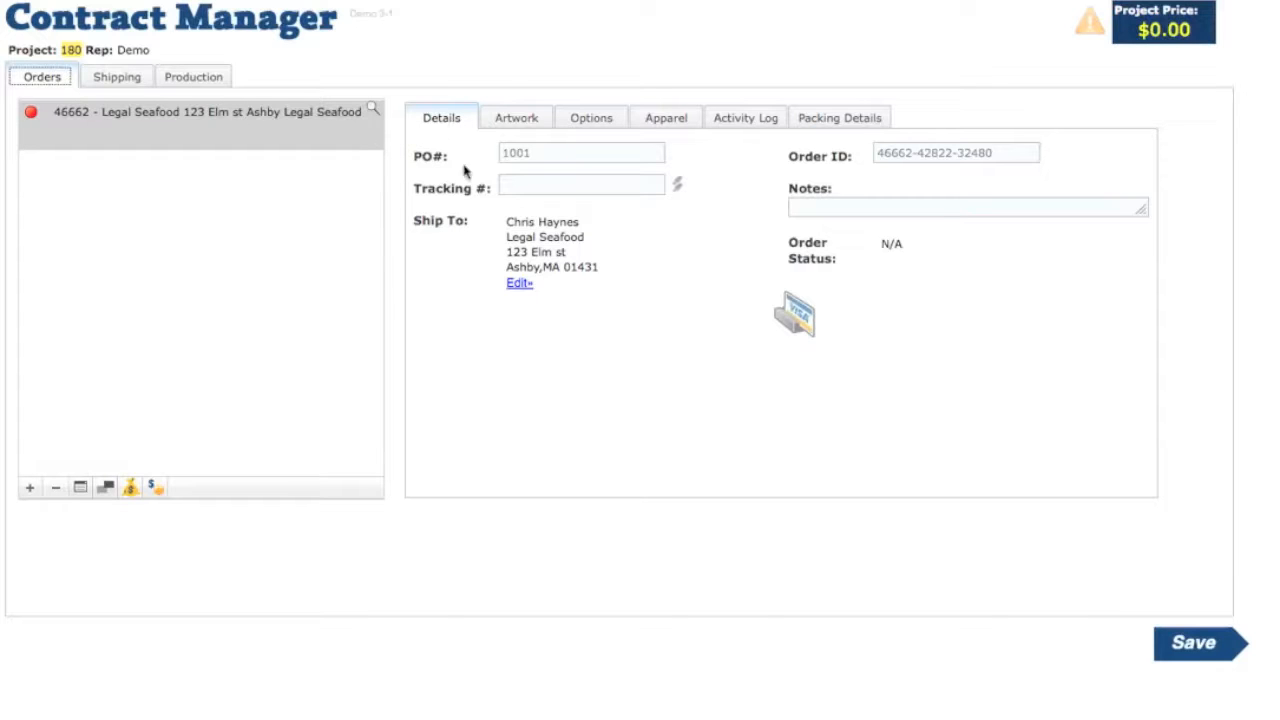
# - Look through the order's artwork, options, apparel, activity and packing pages
pyautogui.click(515, 119)
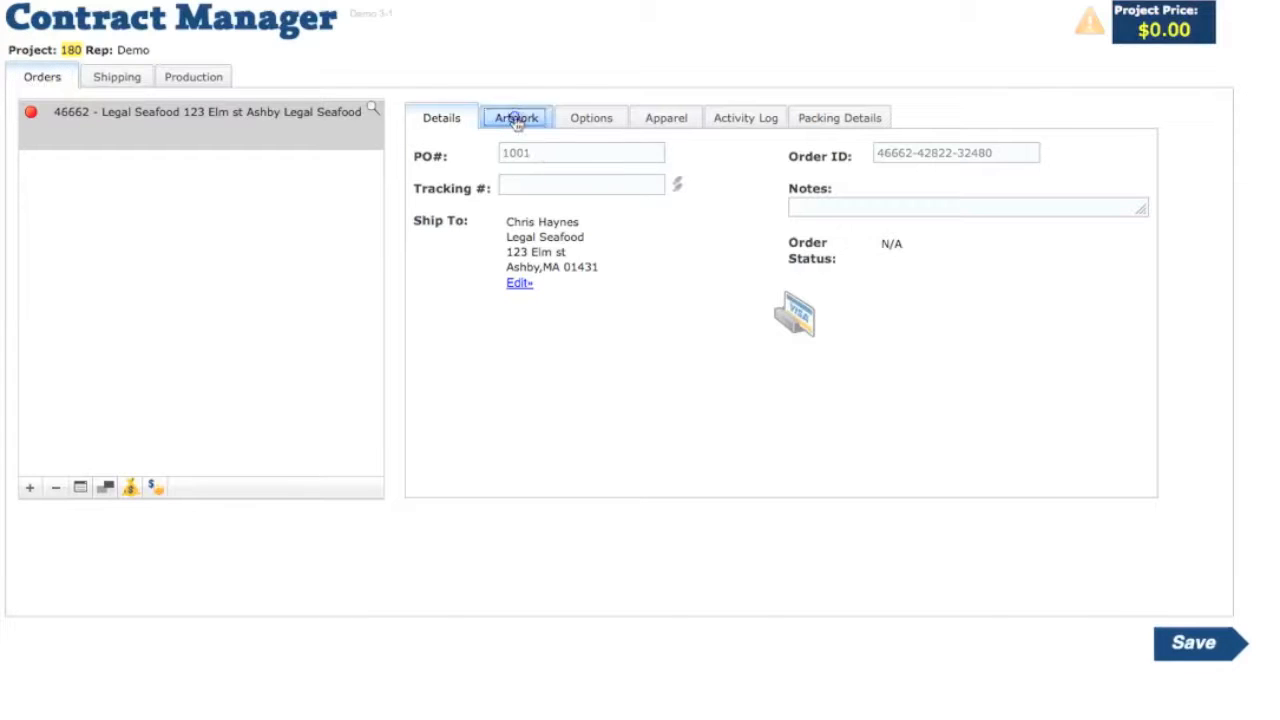
pyautogui.click(604, 122)
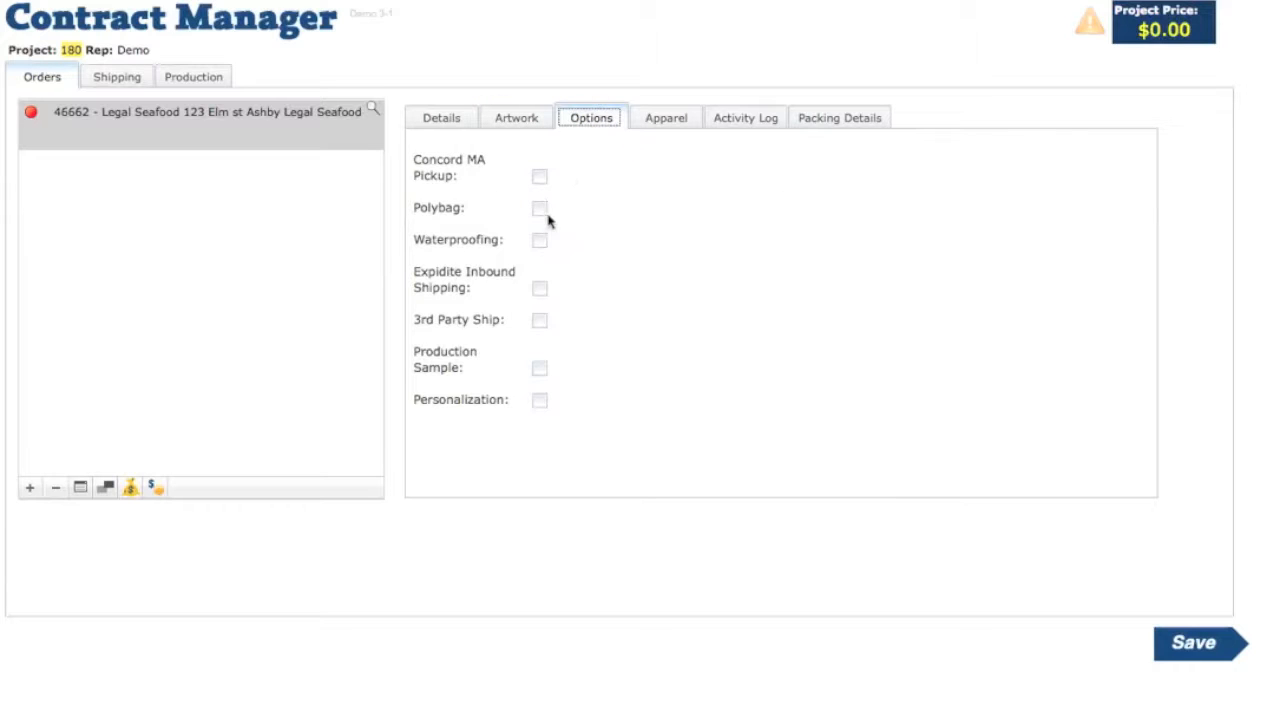
pyautogui.click(667, 121)
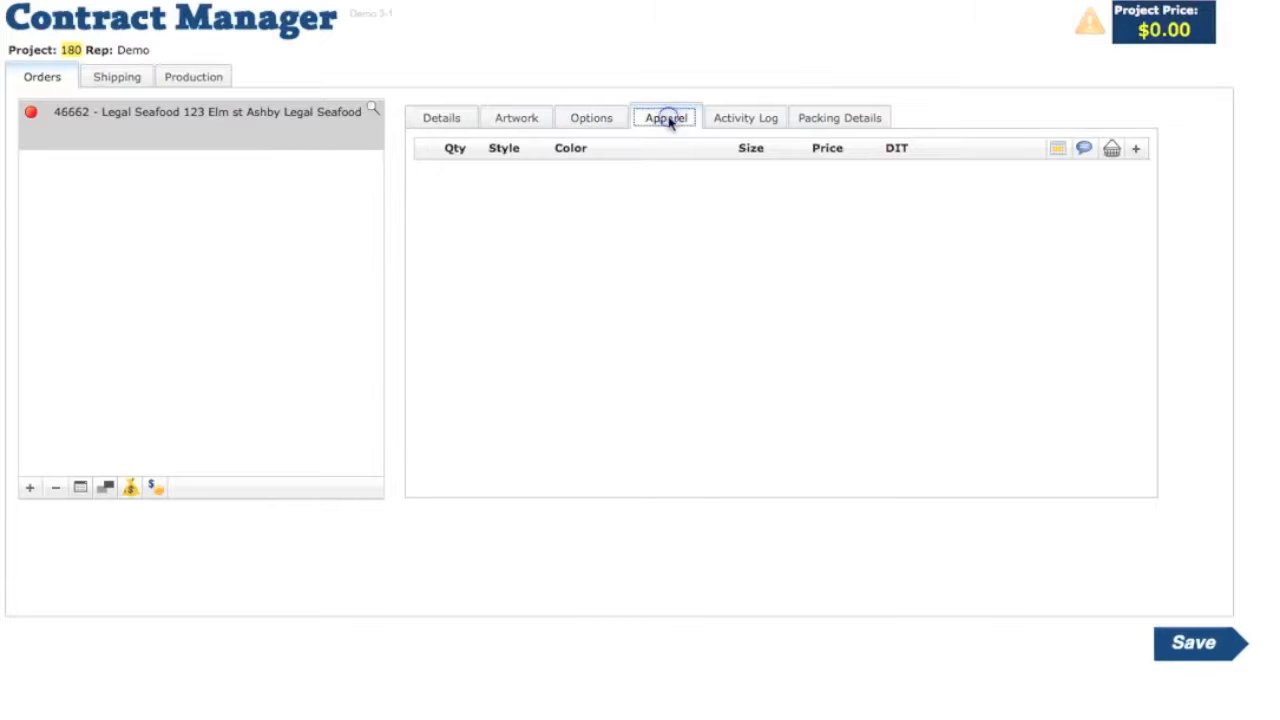
pyautogui.click(750, 122)
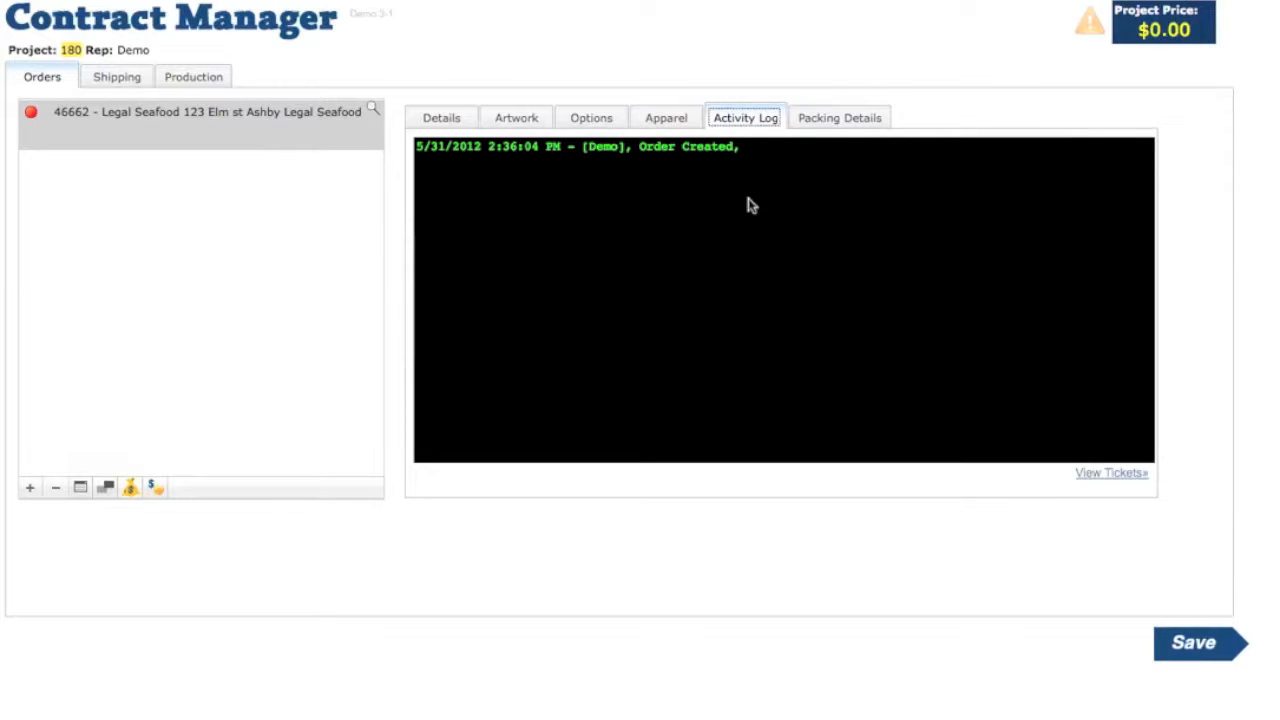
pyautogui.click(843, 117)
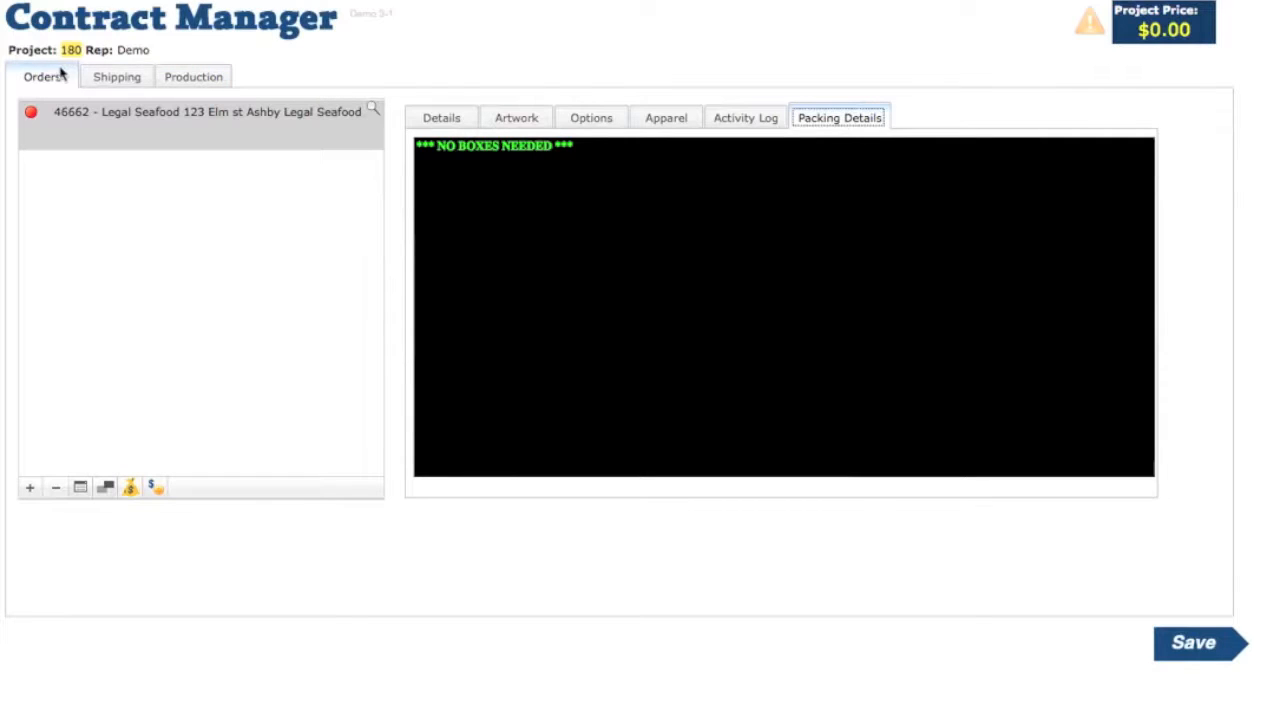
# - Return to the order's artwork page and begin uploading a new logo
pyautogui.click(445, 118)
pyautogui.click(505, 119)
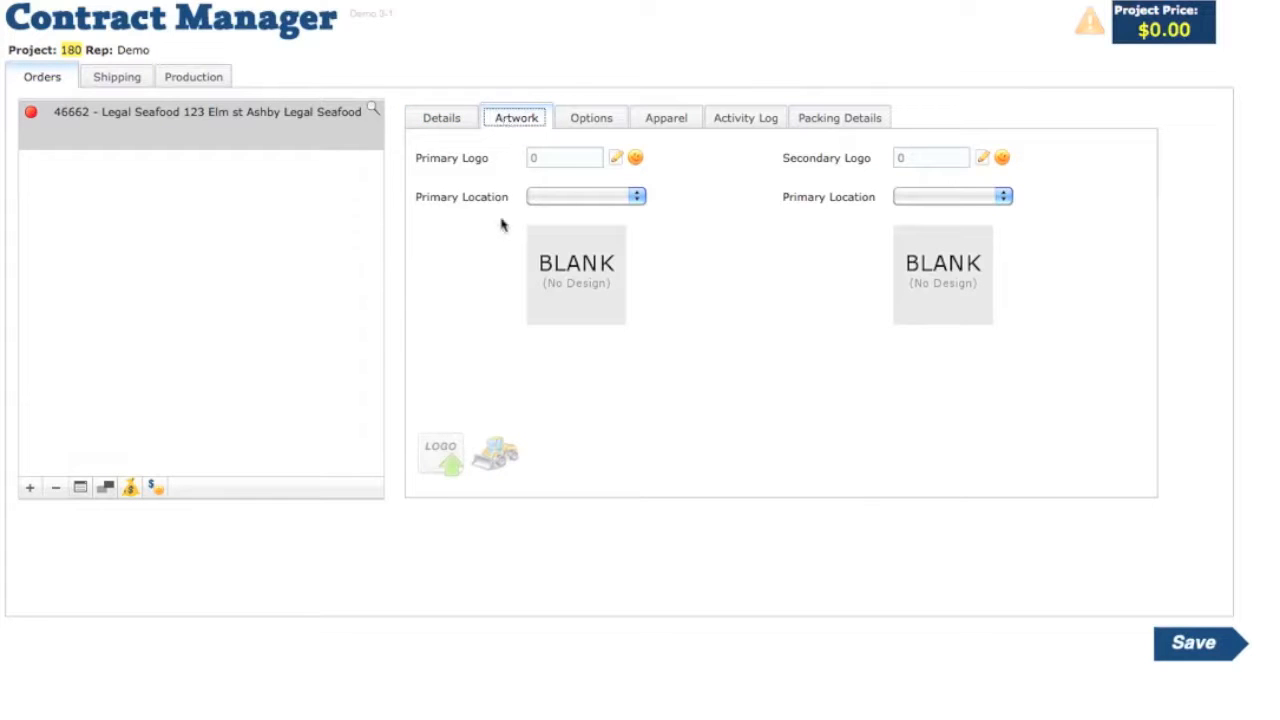
pyautogui.click(437, 455)
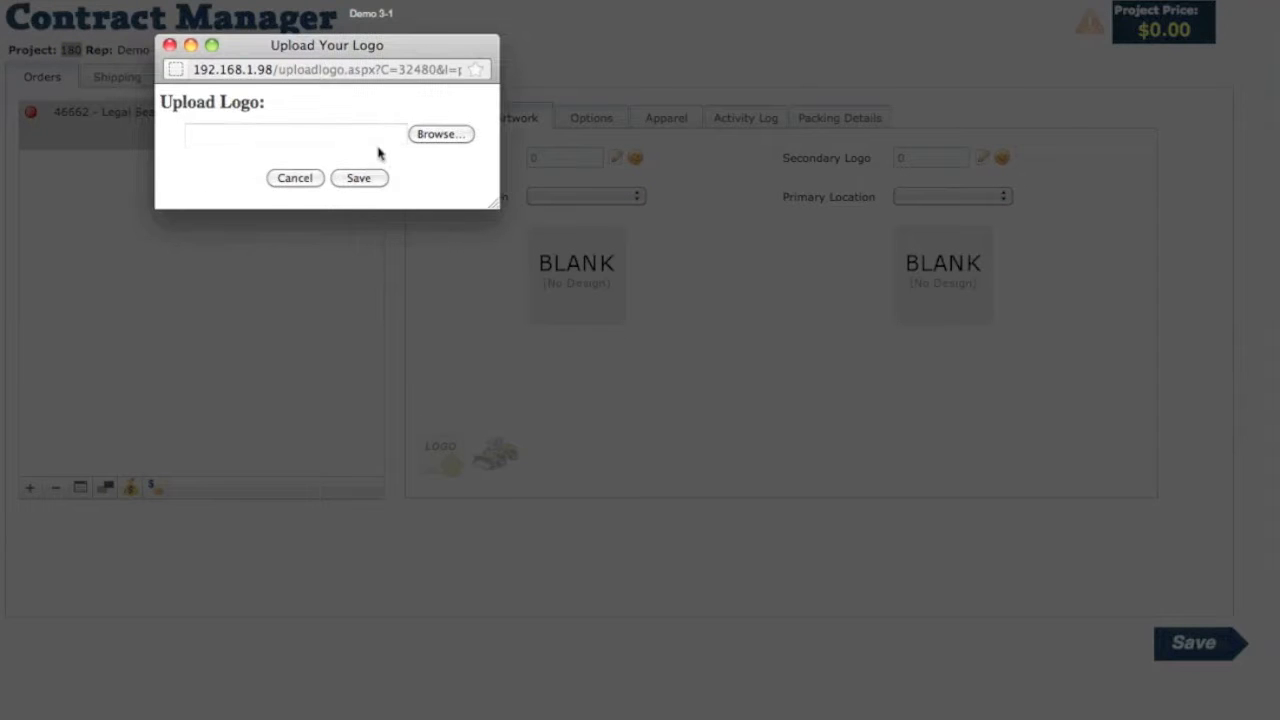
# - Upload LegalSeafood.dst as a new design and dismiss the design-created confirmation
pyautogui.click(445, 138)
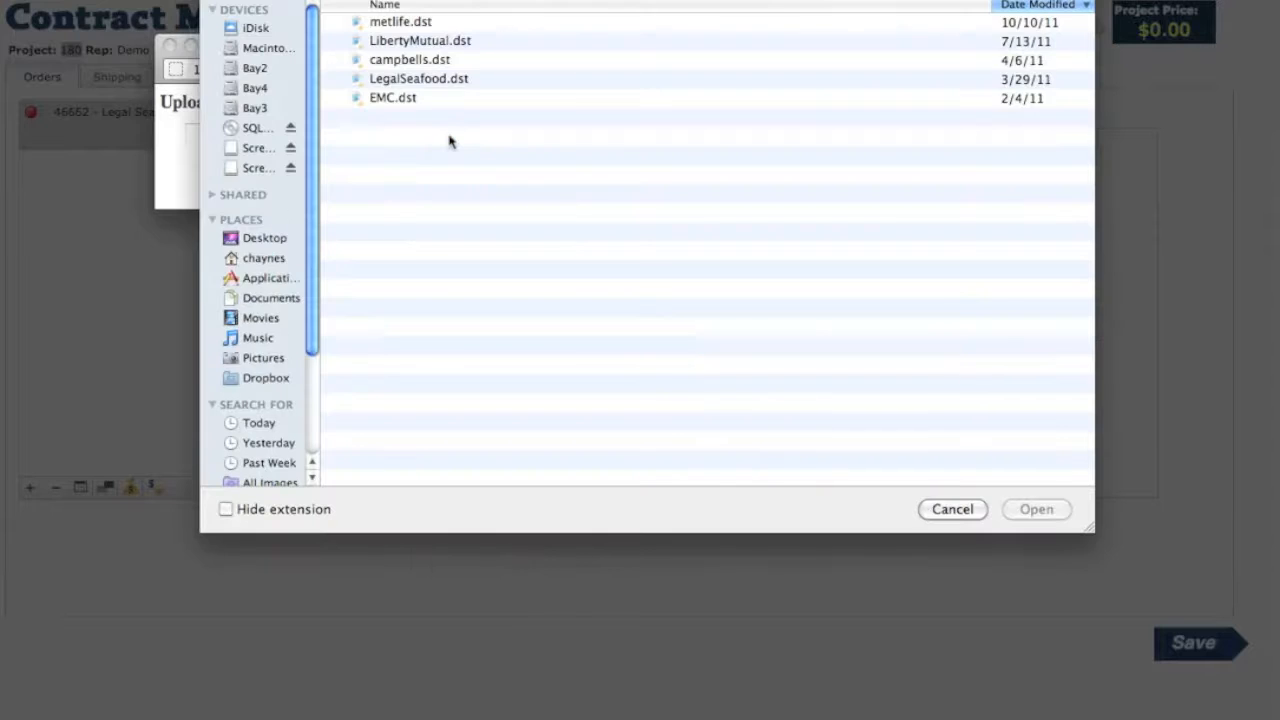
pyautogui.click(427, 80)
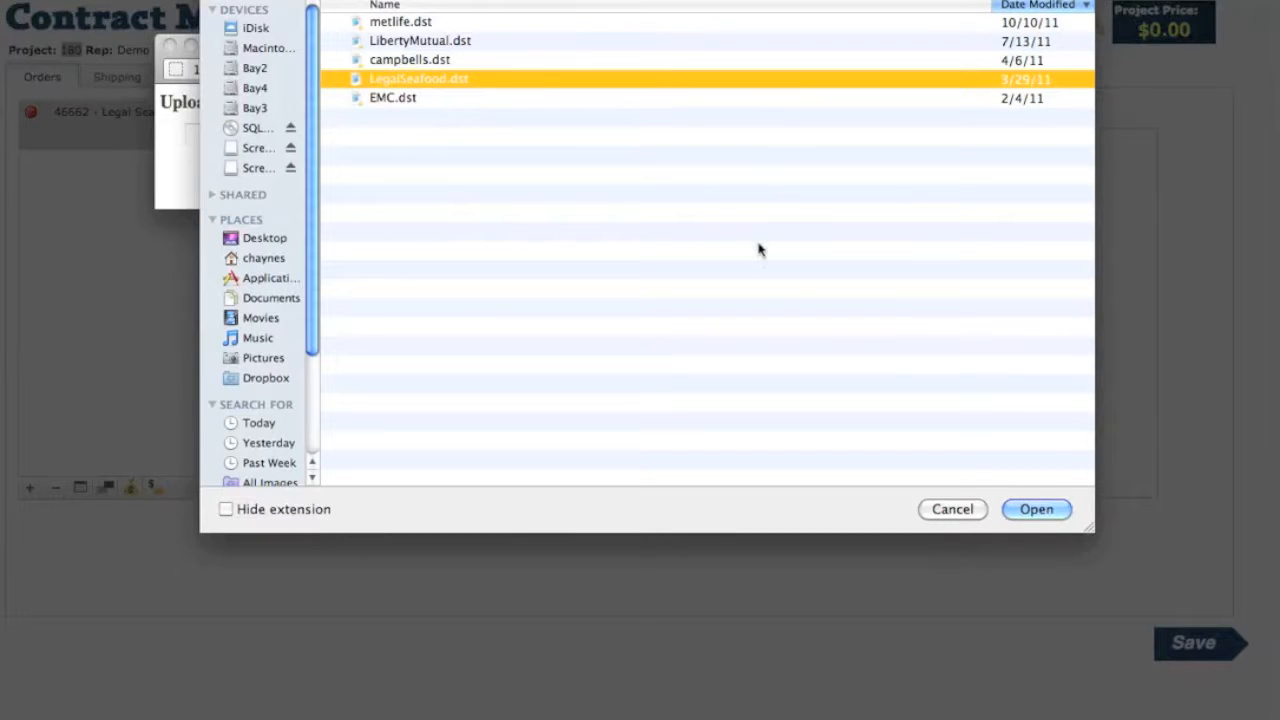
pyautogui.click(1038, 509)
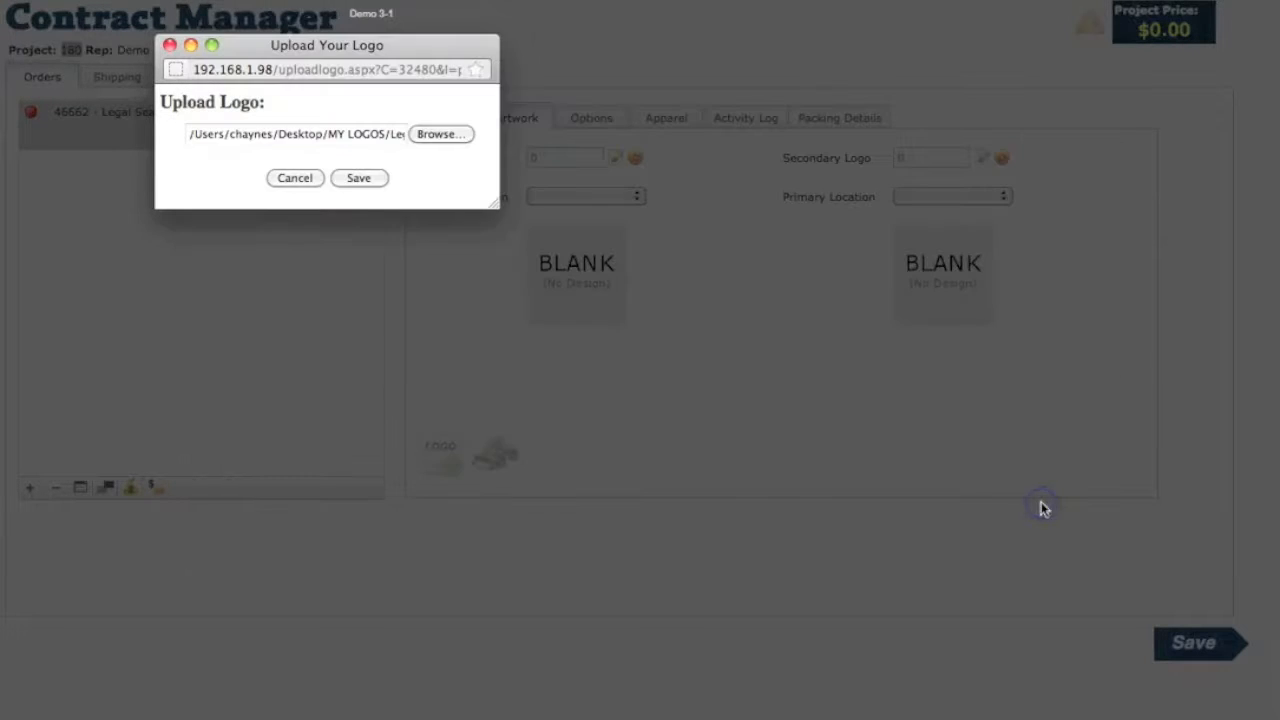
pyautogui.click(366, 180)
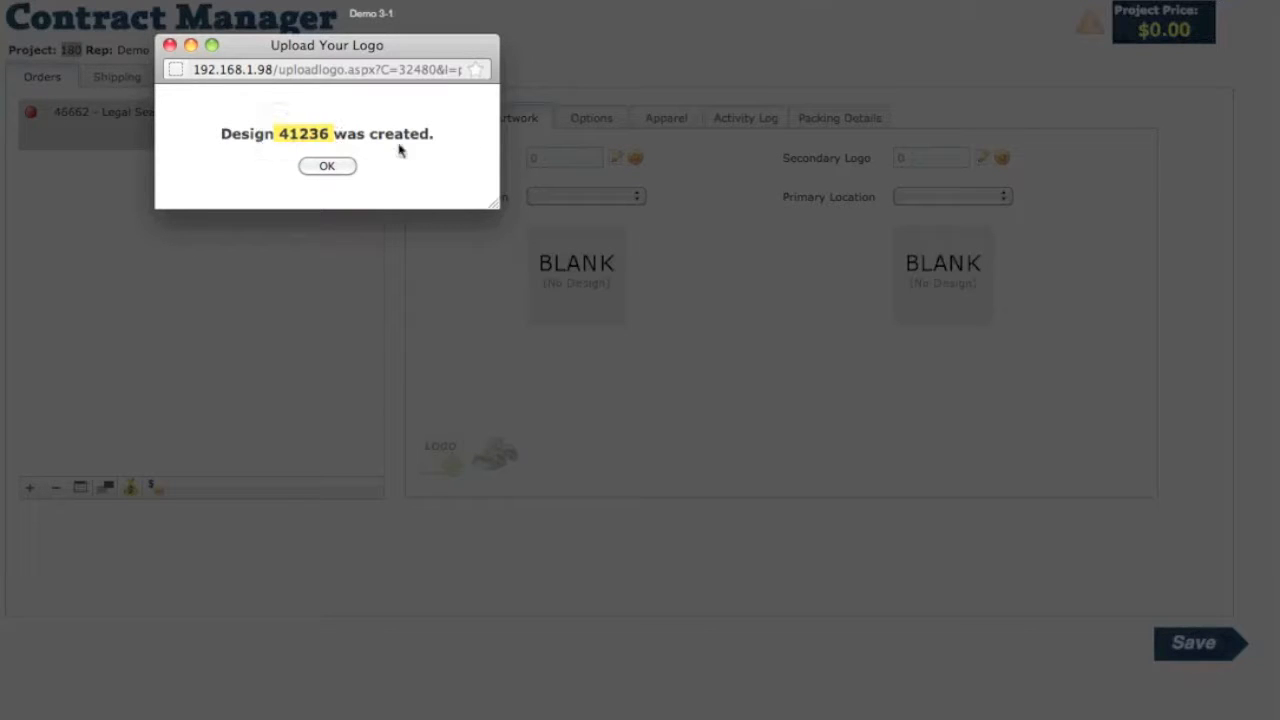
pyautogui.click(330, 167)
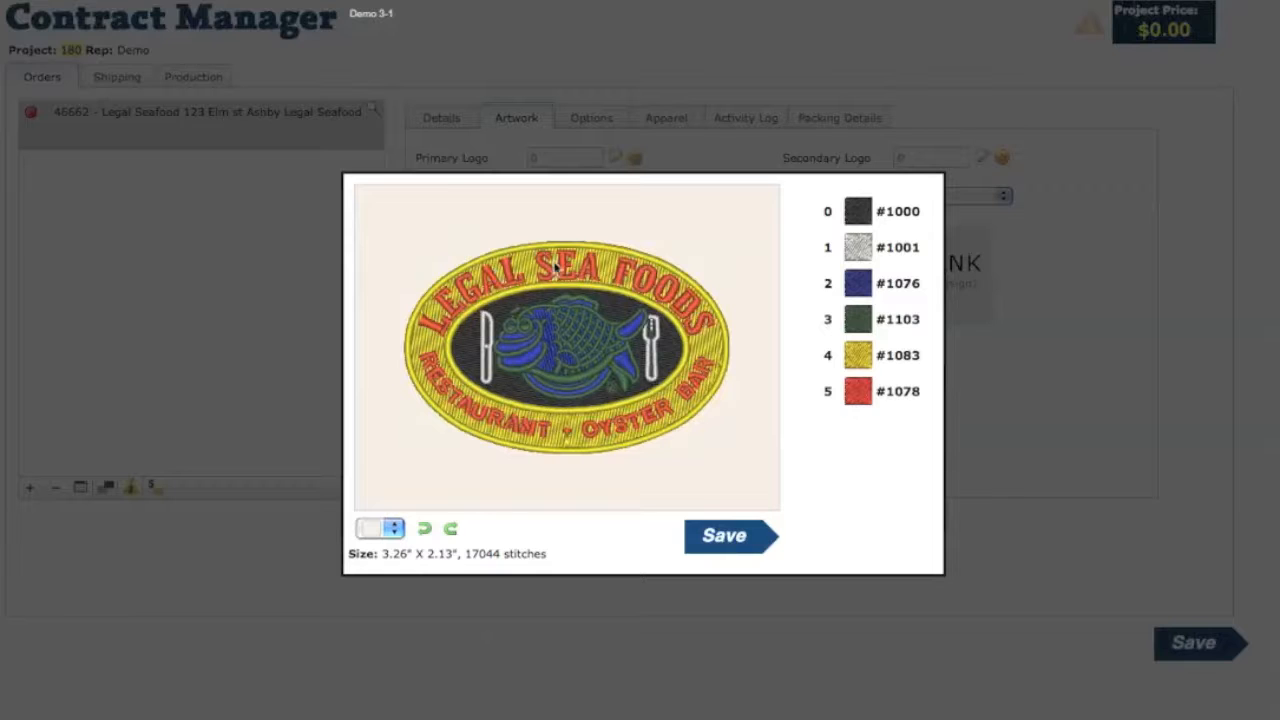
# - Recolour the lettering thread to blue #1076 and thread 0 to red #1181
pyautogui.click(858, 356)
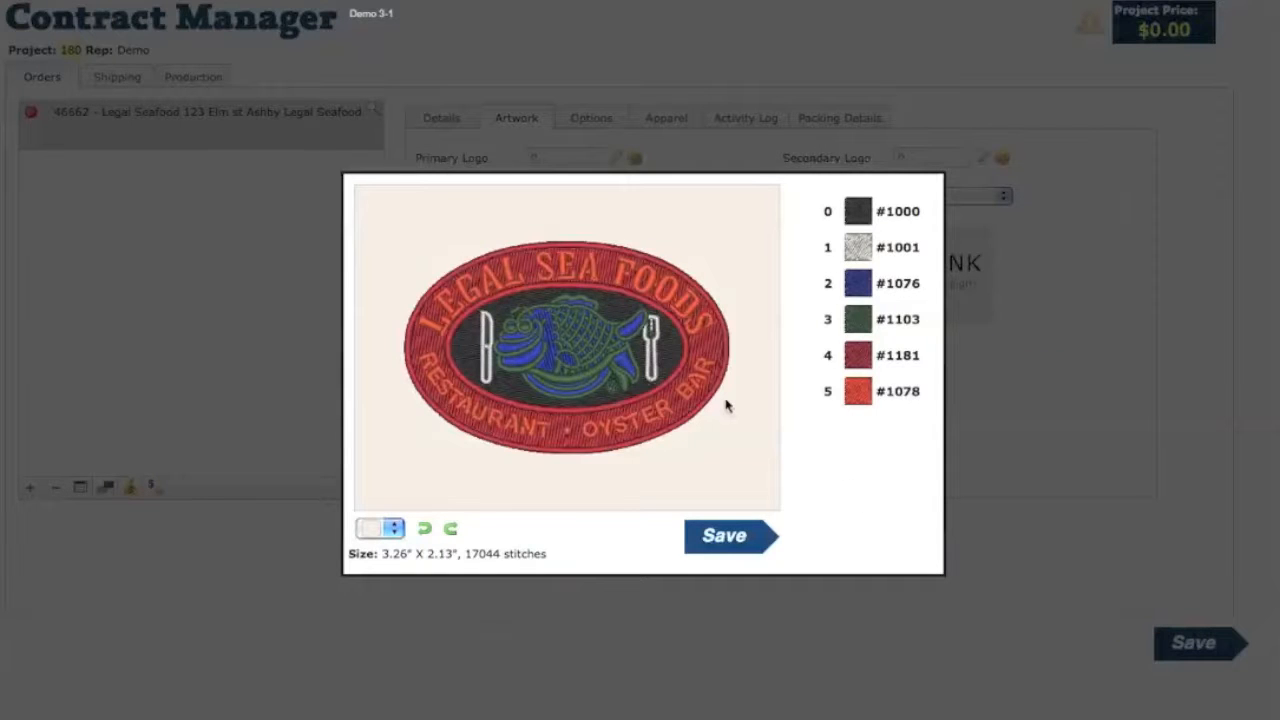
pyautogui.click(507, 266)
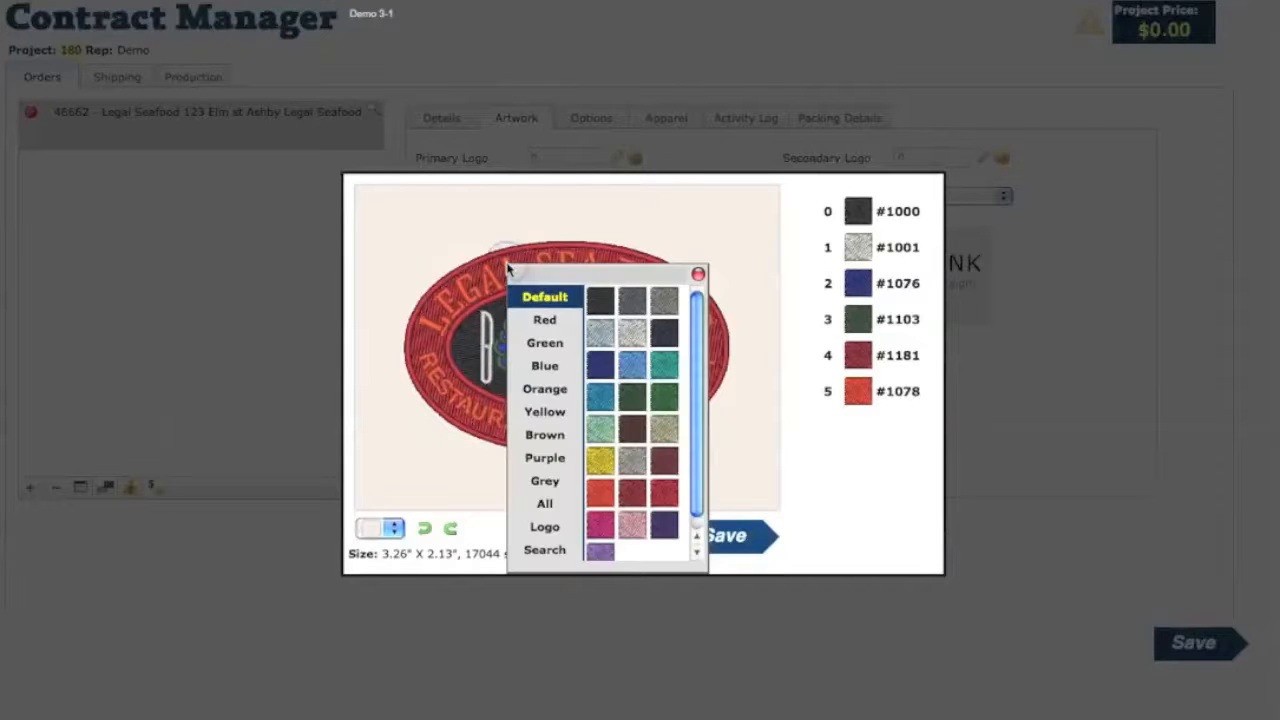
pyautogui.click(600, 368)
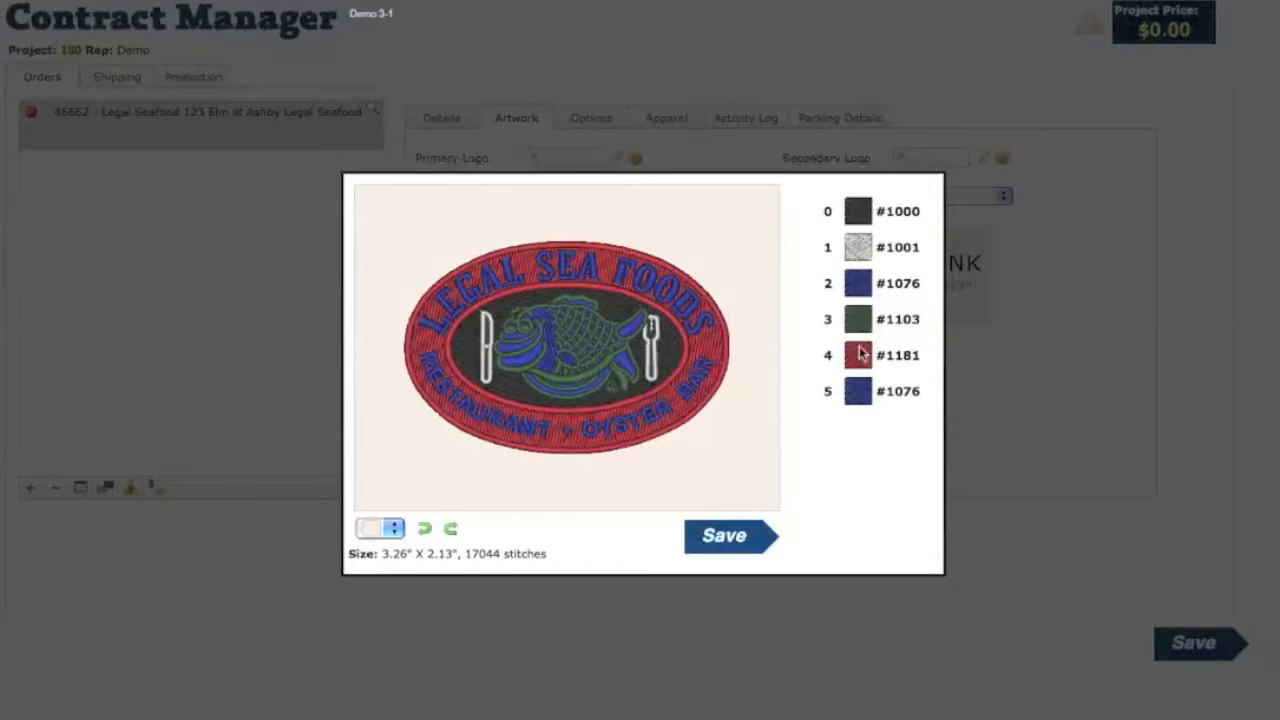
pyautogui.click(857, 213)
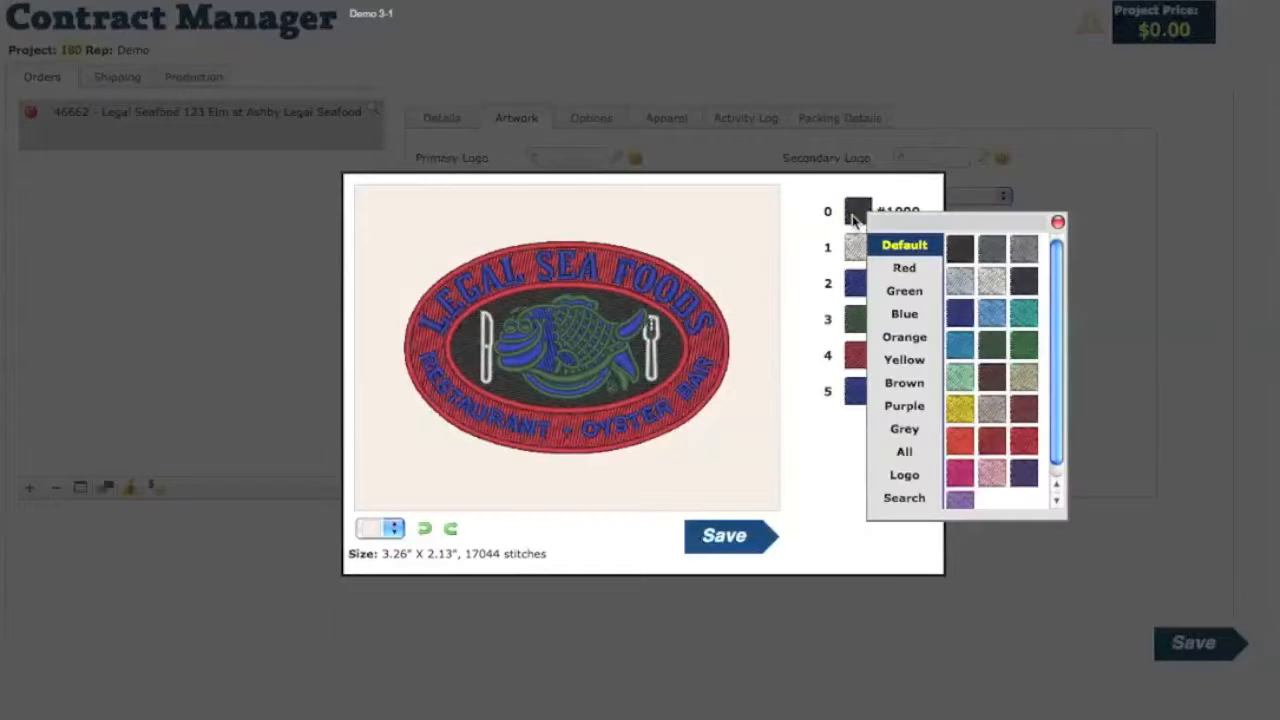
pyautogui.click(997, 453)
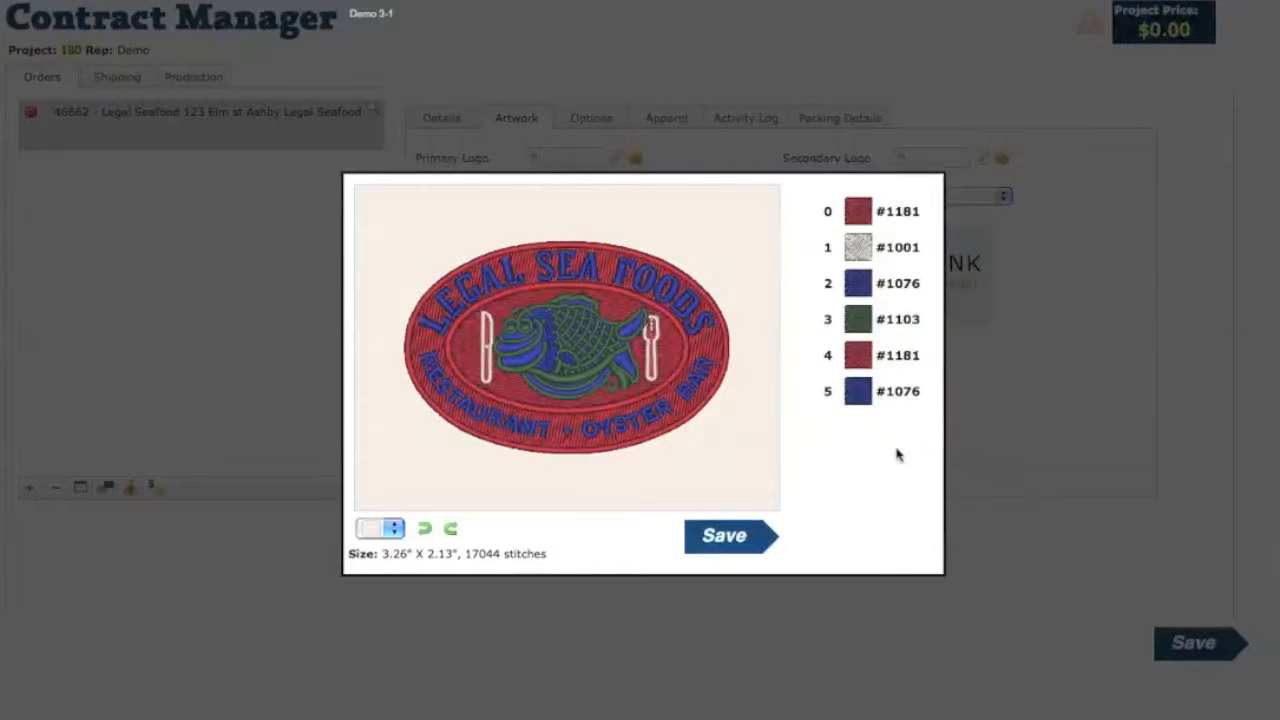
# - Set thread 3 to light grey #1001 and thread 1 to PMS 661 blue
pyautogui.click(853, 324)
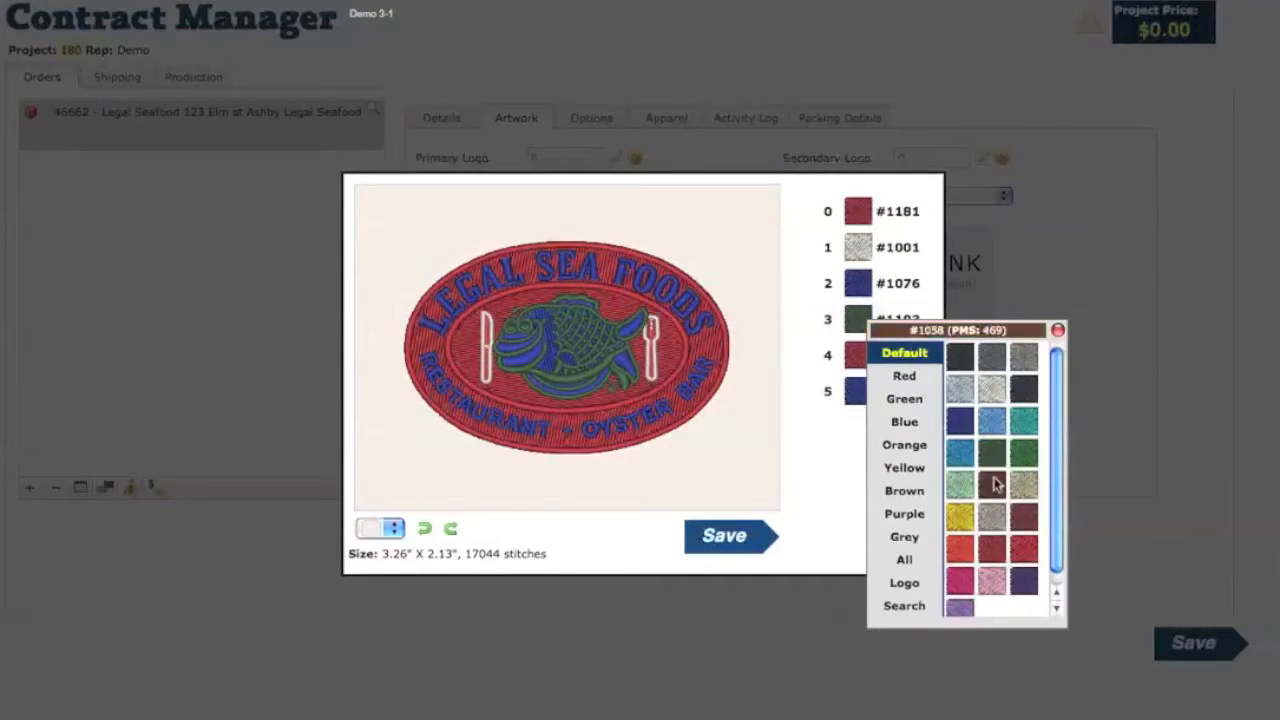
pyautogui.click(989, 391)
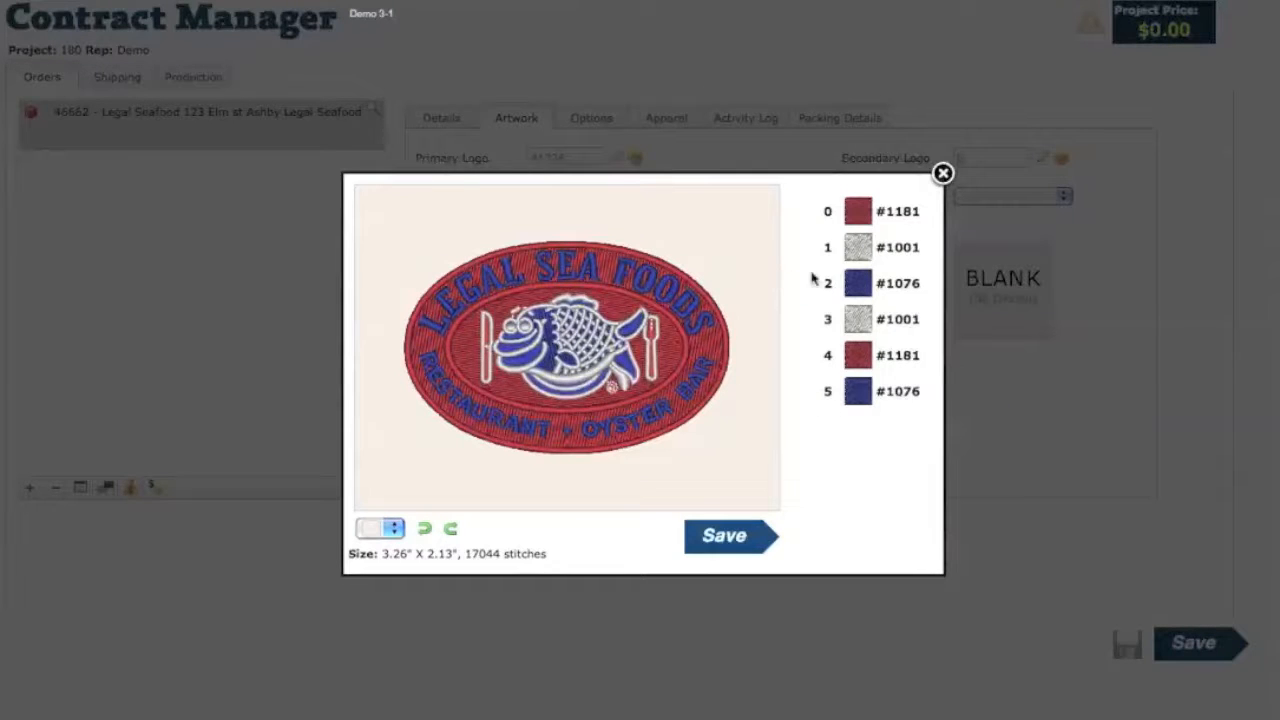
pyautogui.click(858, 250)
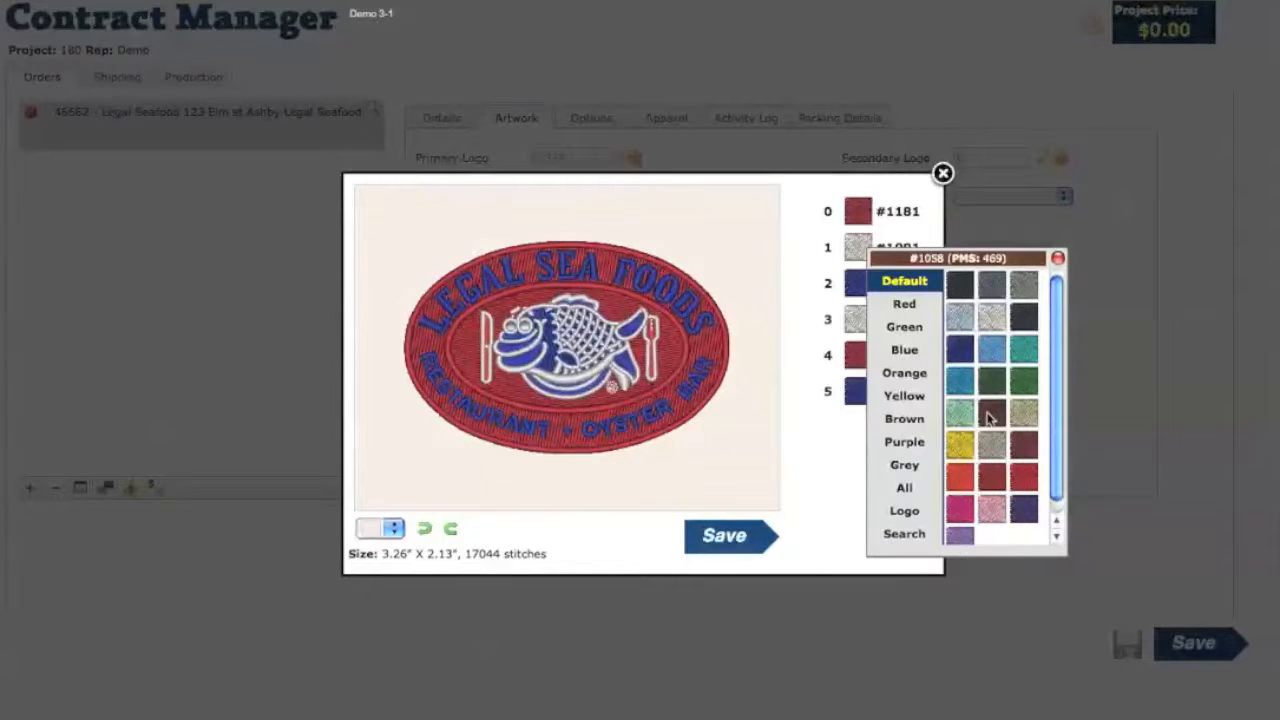
pyautogui.click(915, 538)
pyautogui.write('661')
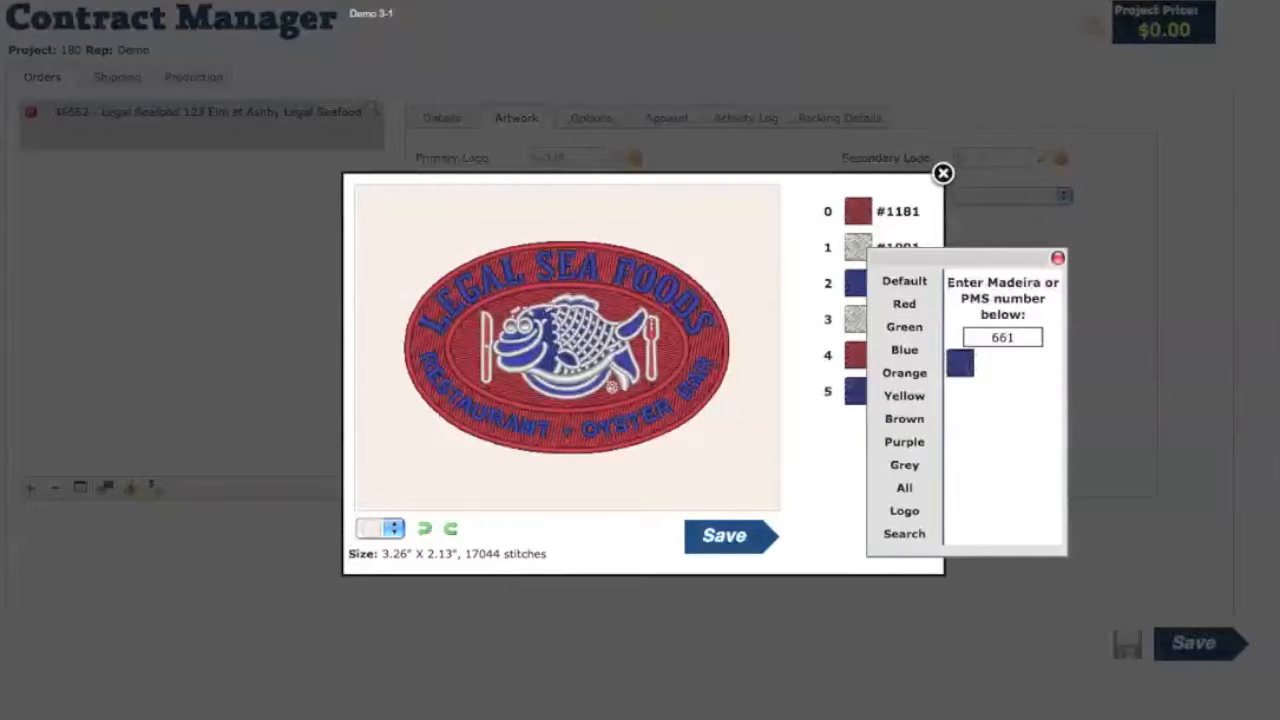
pyautogui.click(962, 364)
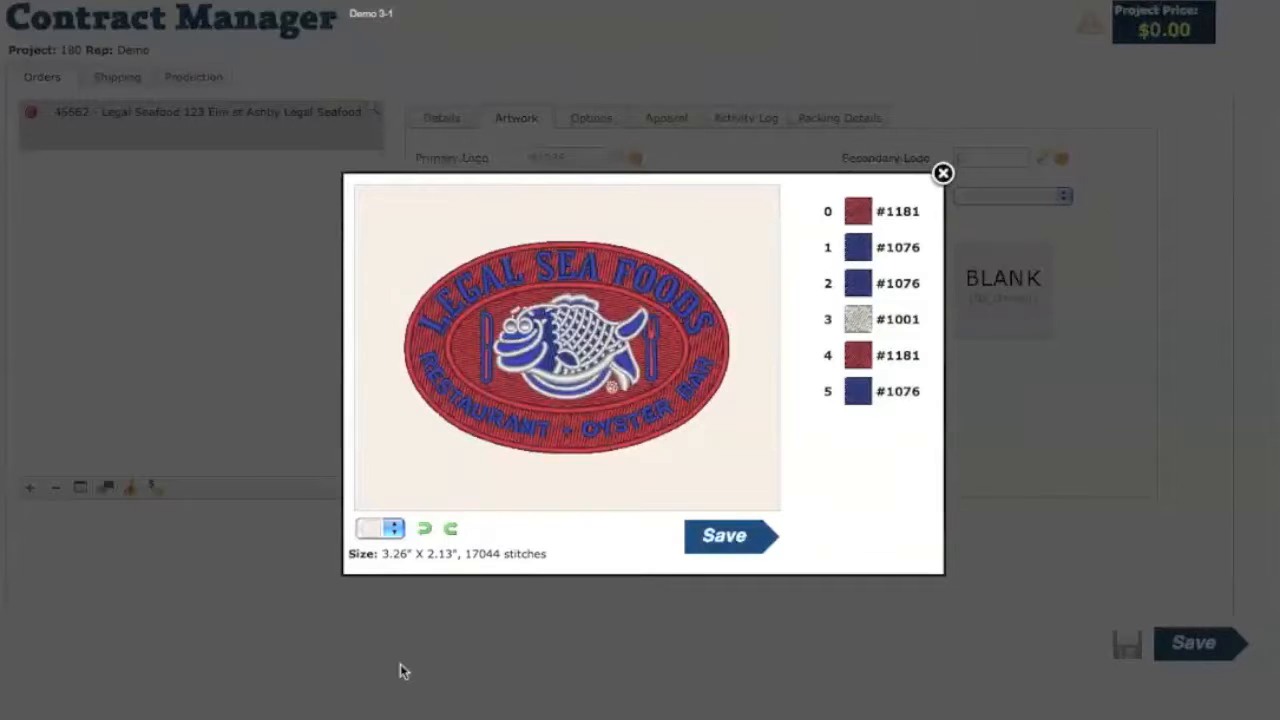
pyautogui.click(393, 528)
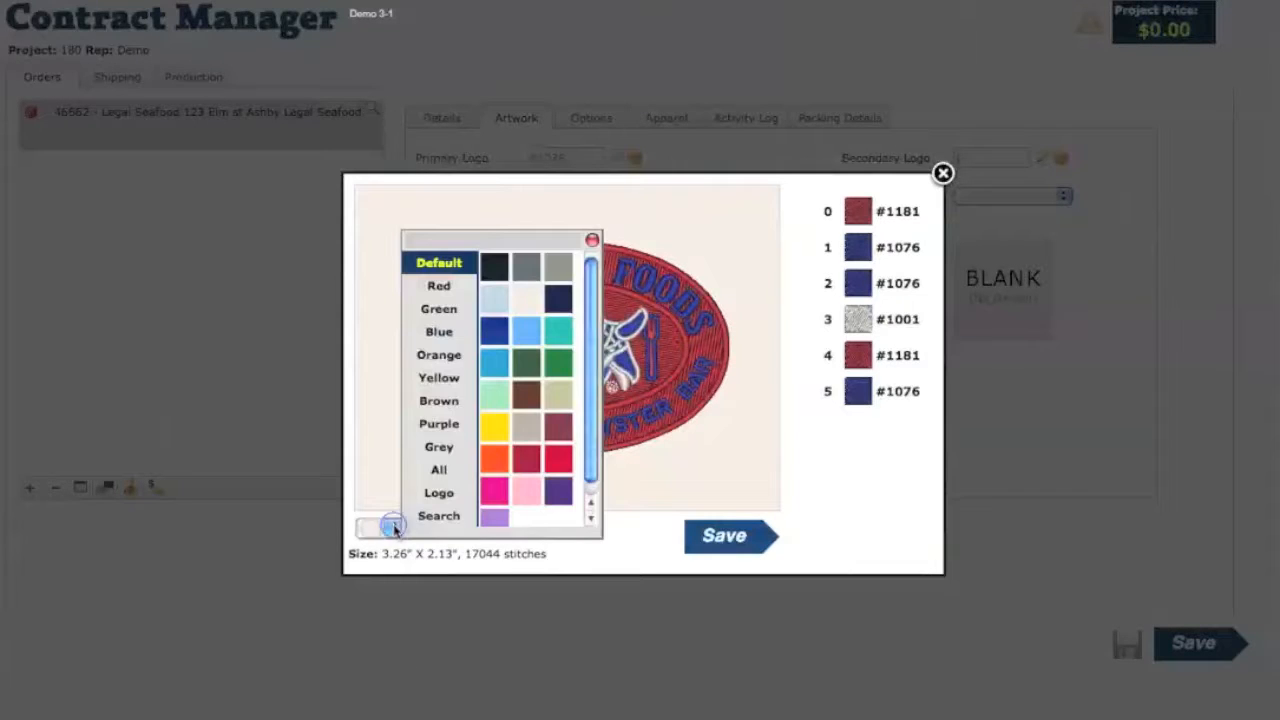
# - Switch the preview background to light grey and save the recoloured logo design
pyautogui.click(494, 332)
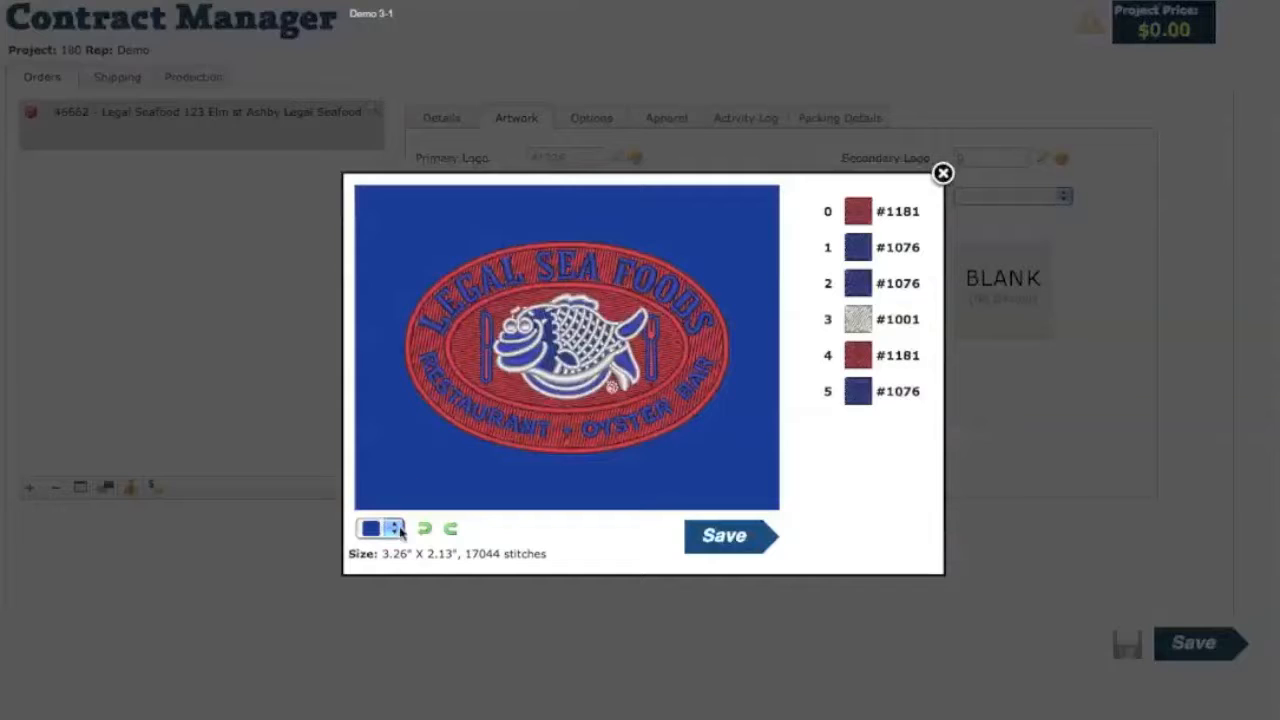
pyautogui.click(394, 531)
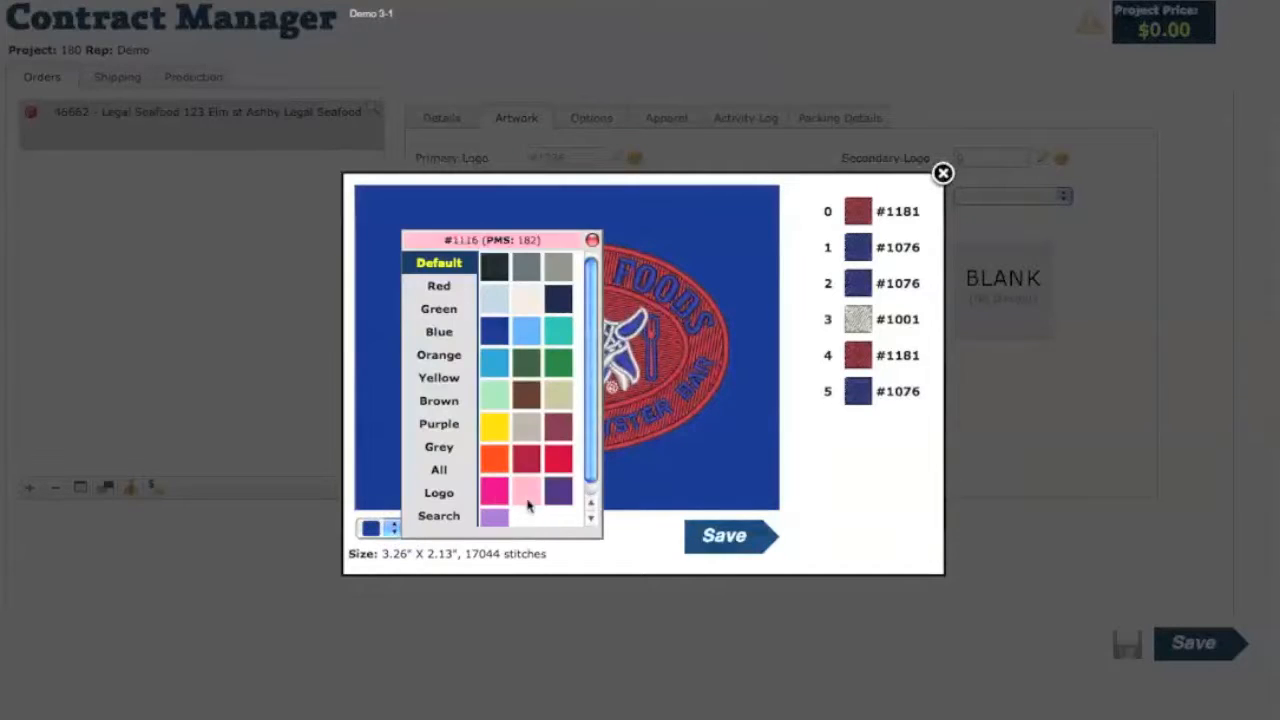
pyautogui.click(553, 268)
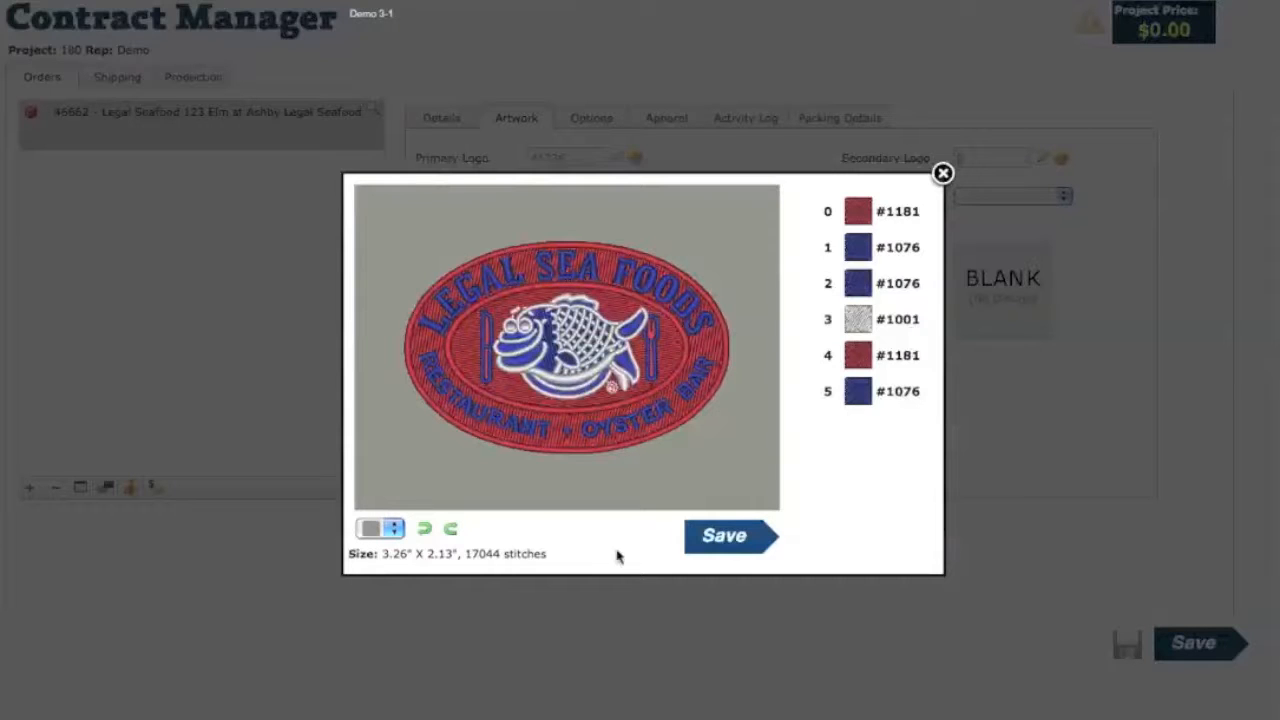
pyautogui.click(735, 538)
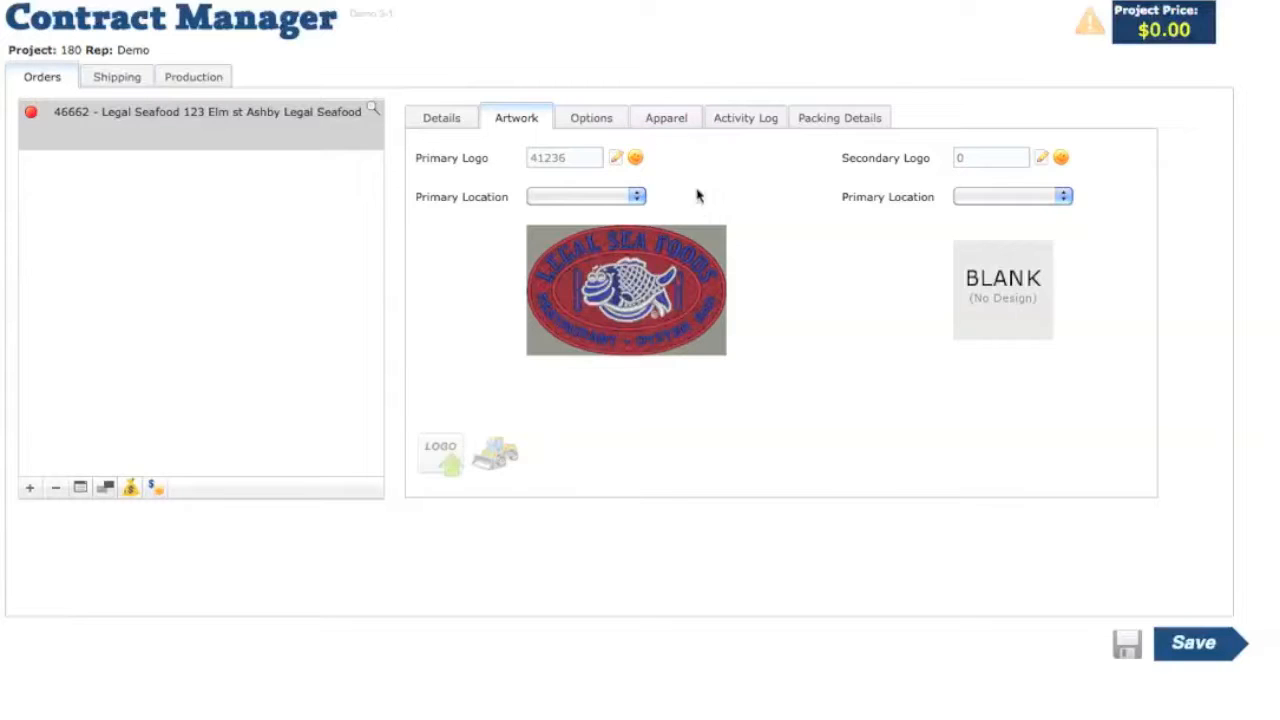
# - Add a new apparel item with style k500 and supplier SANMAR
pyautogui.click(670, 122)
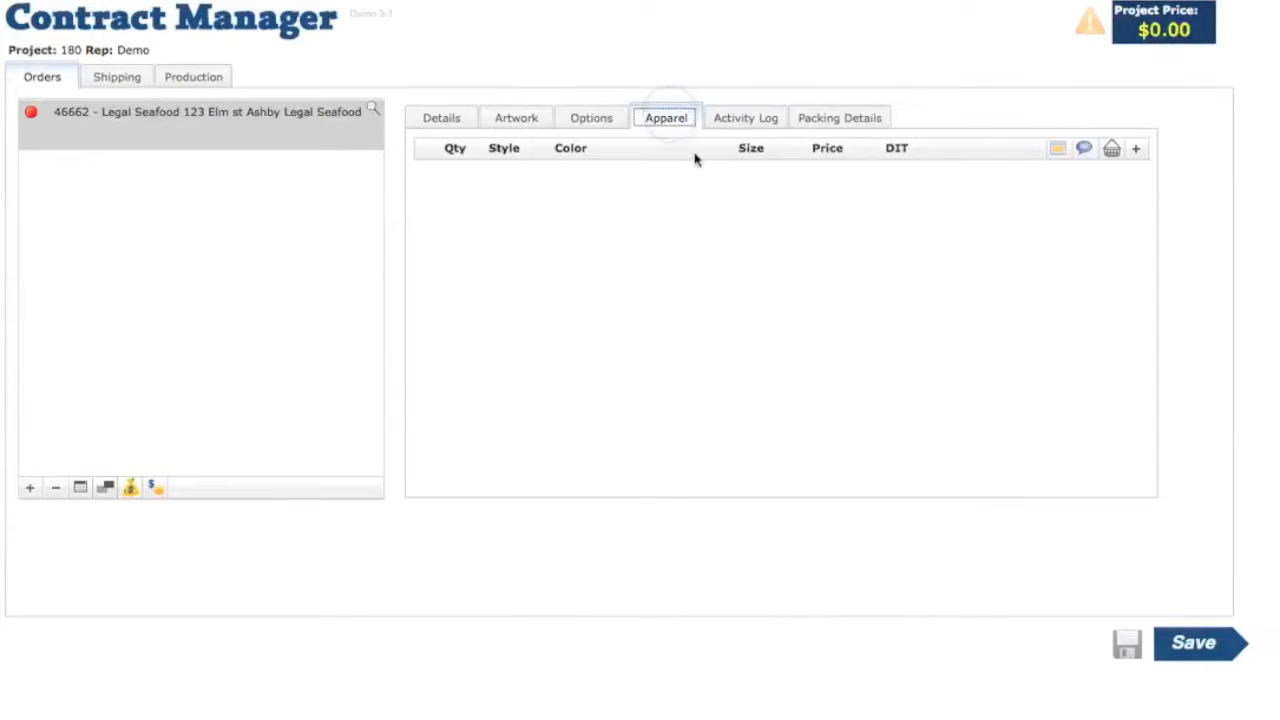
pyautogui.click(1136, 150)
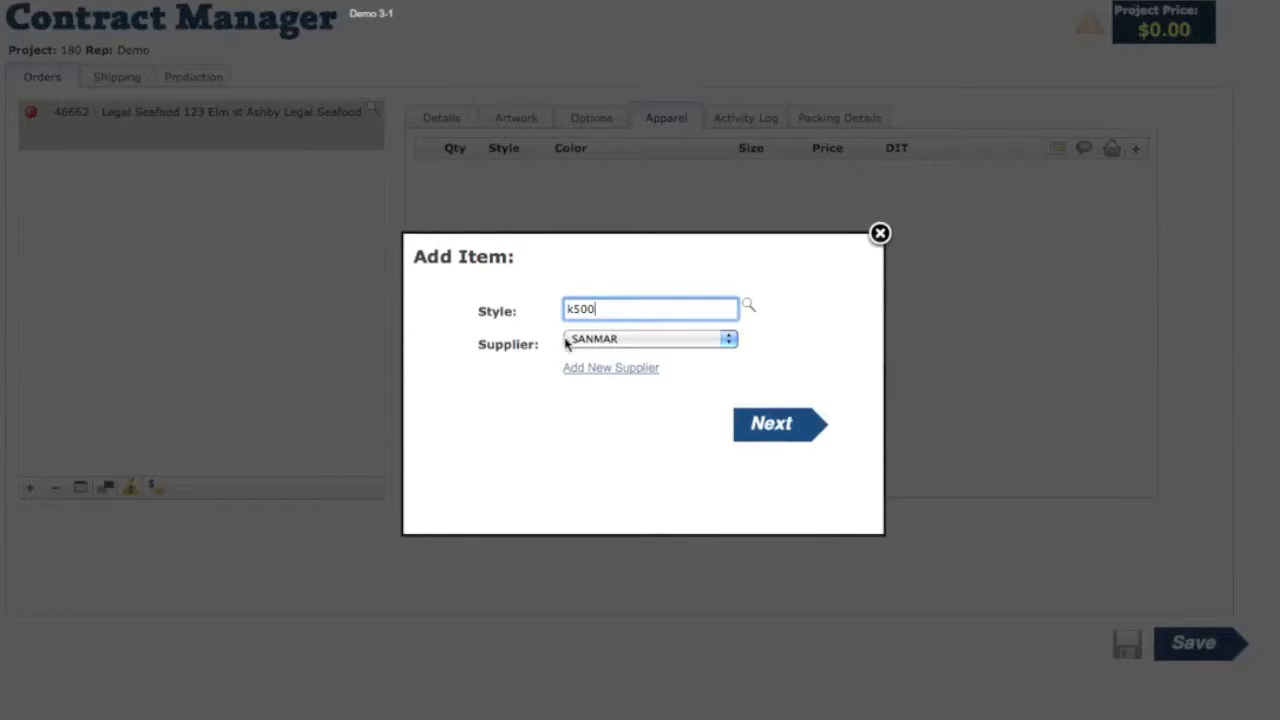
pyautogui.click(730, 341)
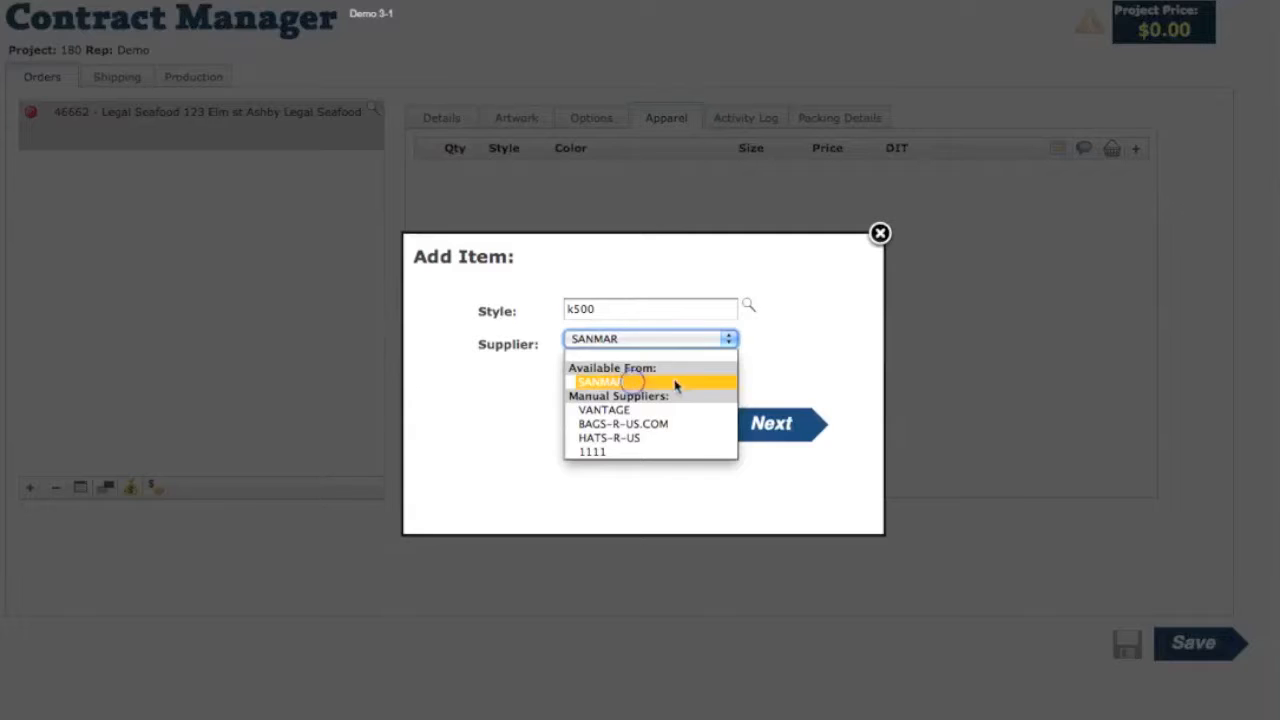
pyautogui.click(701, 381)
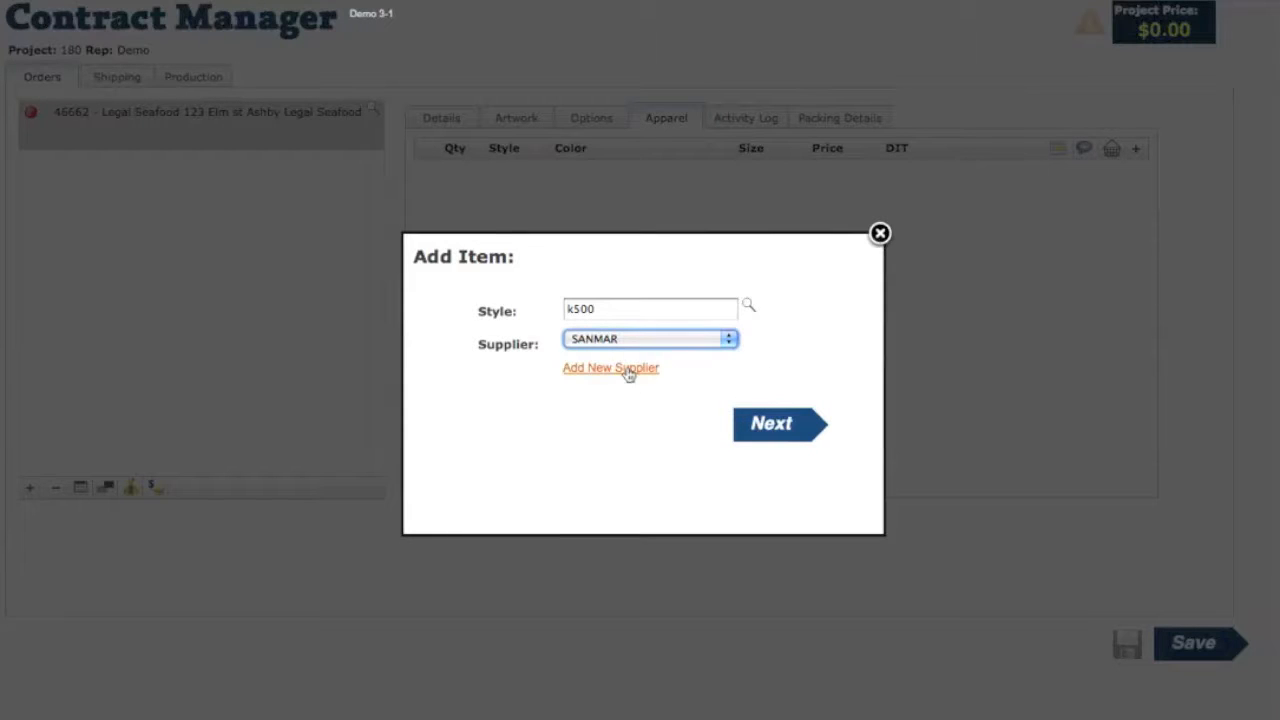
# - Set the k500 polo to size L in WHITE and add it to the order
pyautogui.click(768, 432)
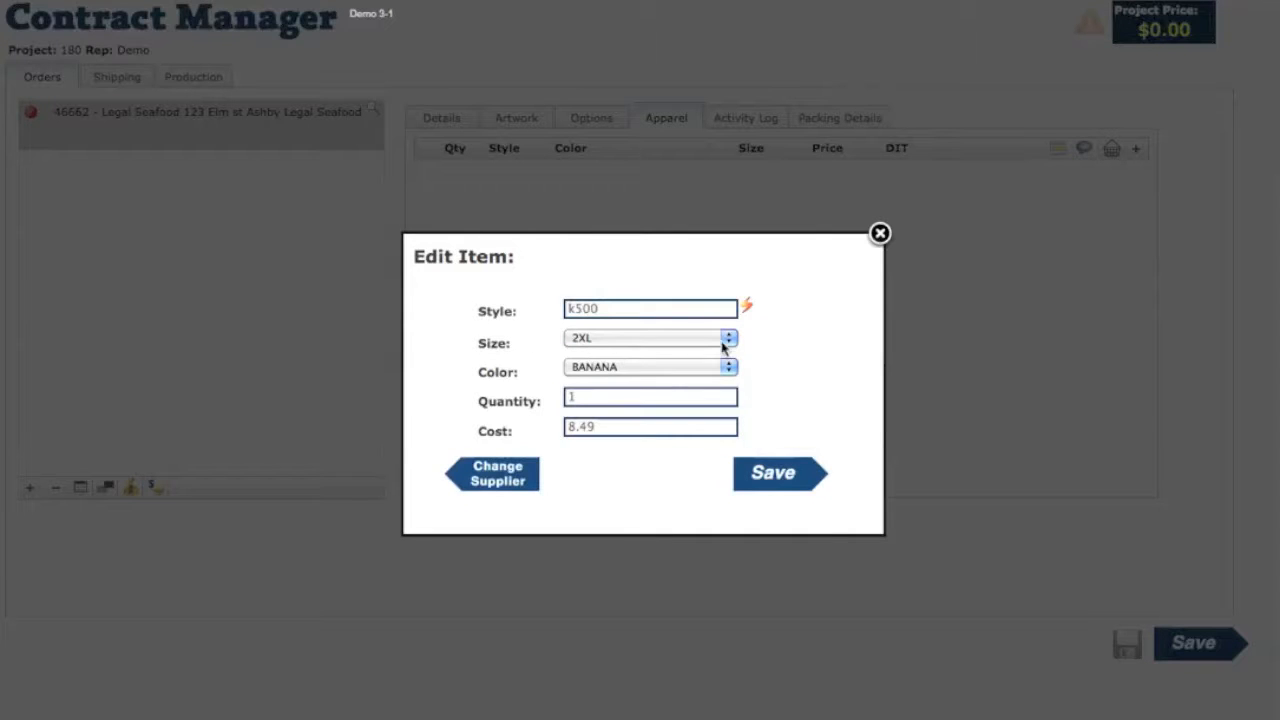
pyautogui.click(724, 341)
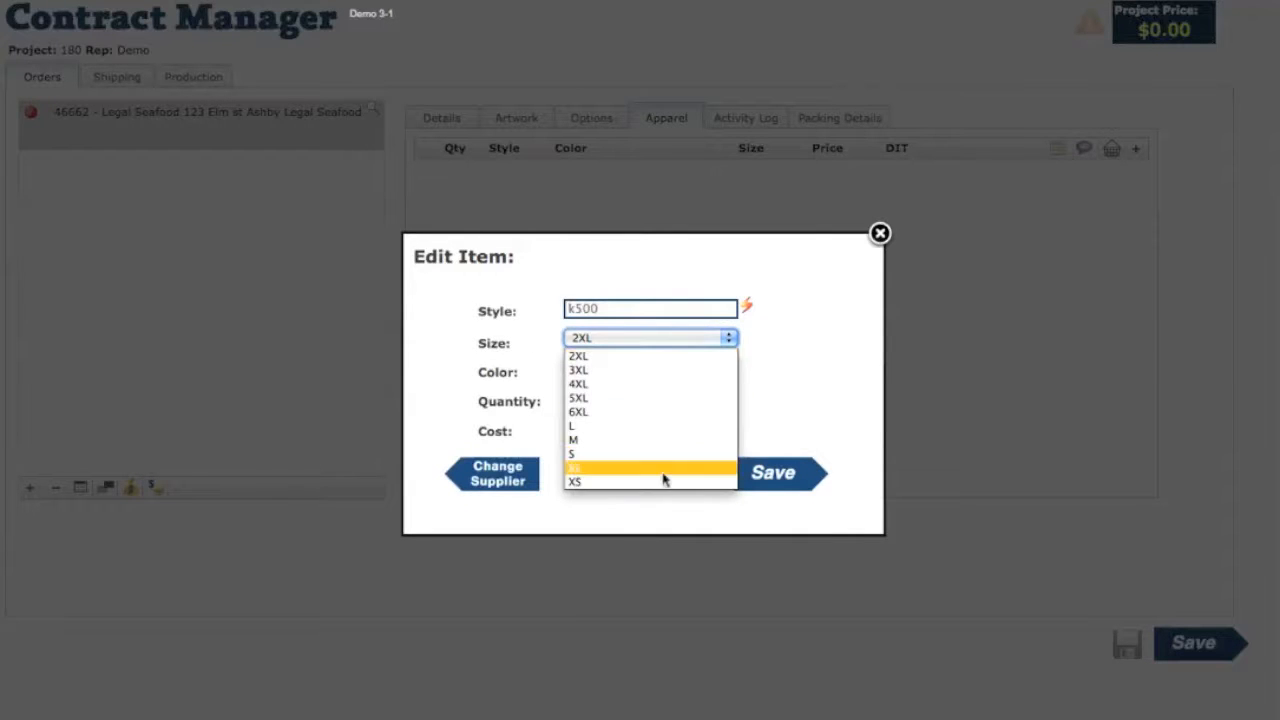
pyautogui.click(648, 428)
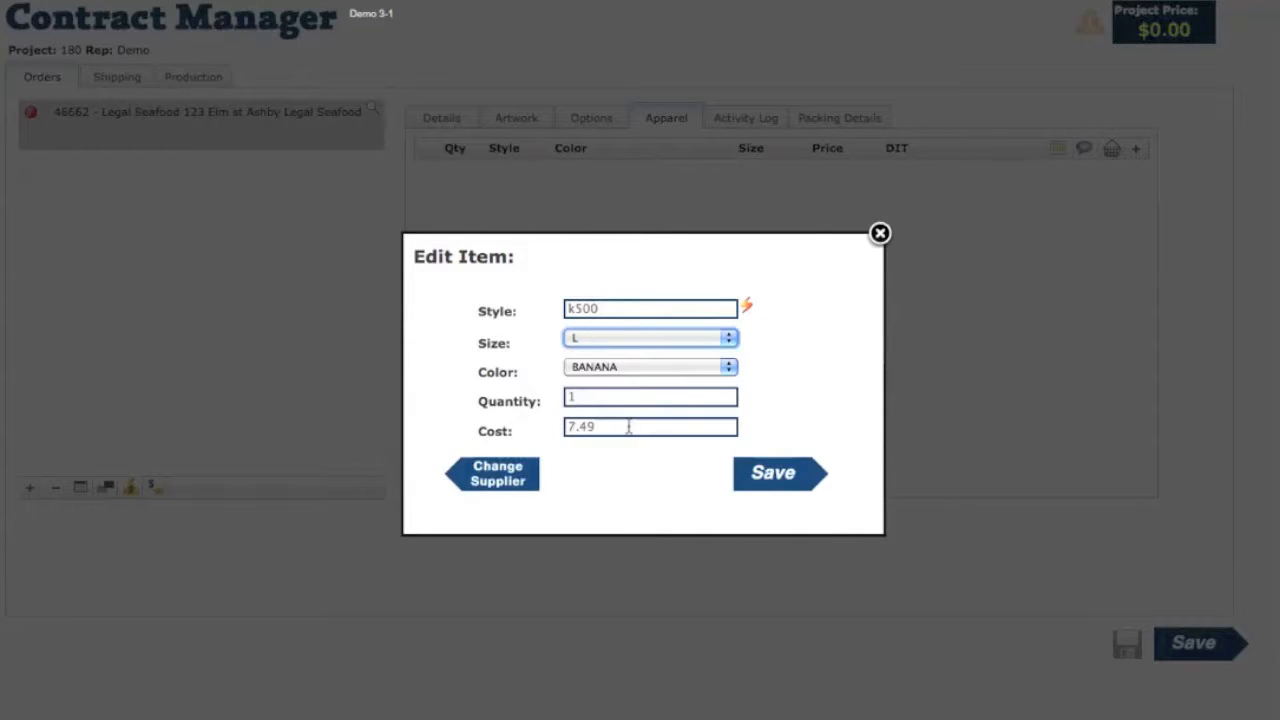
pyautogui.click(731, 368)
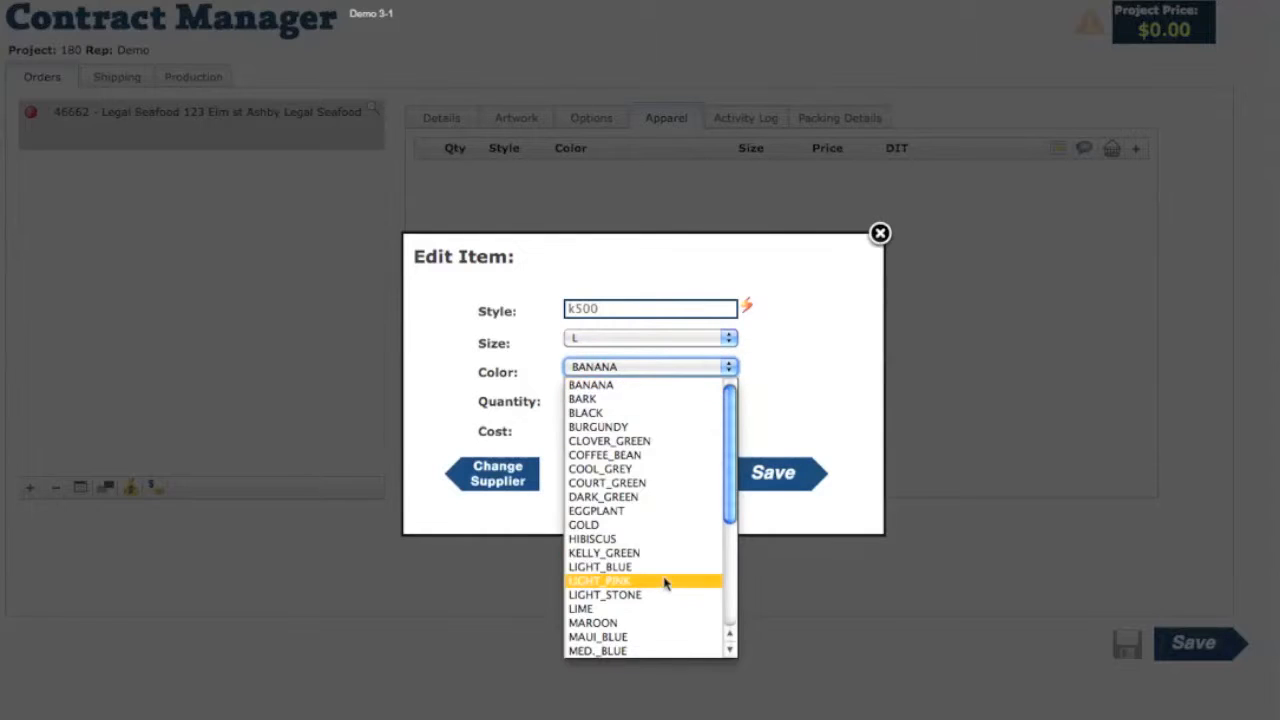
pyautogui.scroll(-4, 666, 600)
pyautogui.click(610, 649)
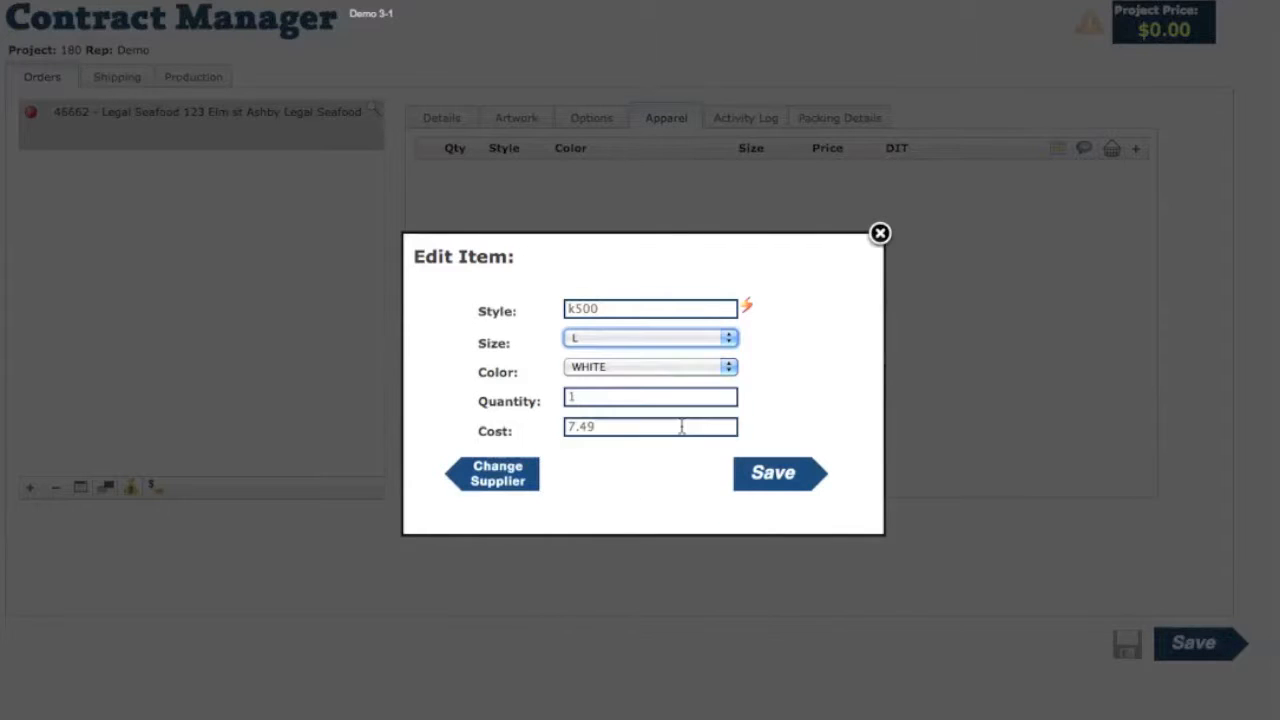
pyautogui.click(784, 477)
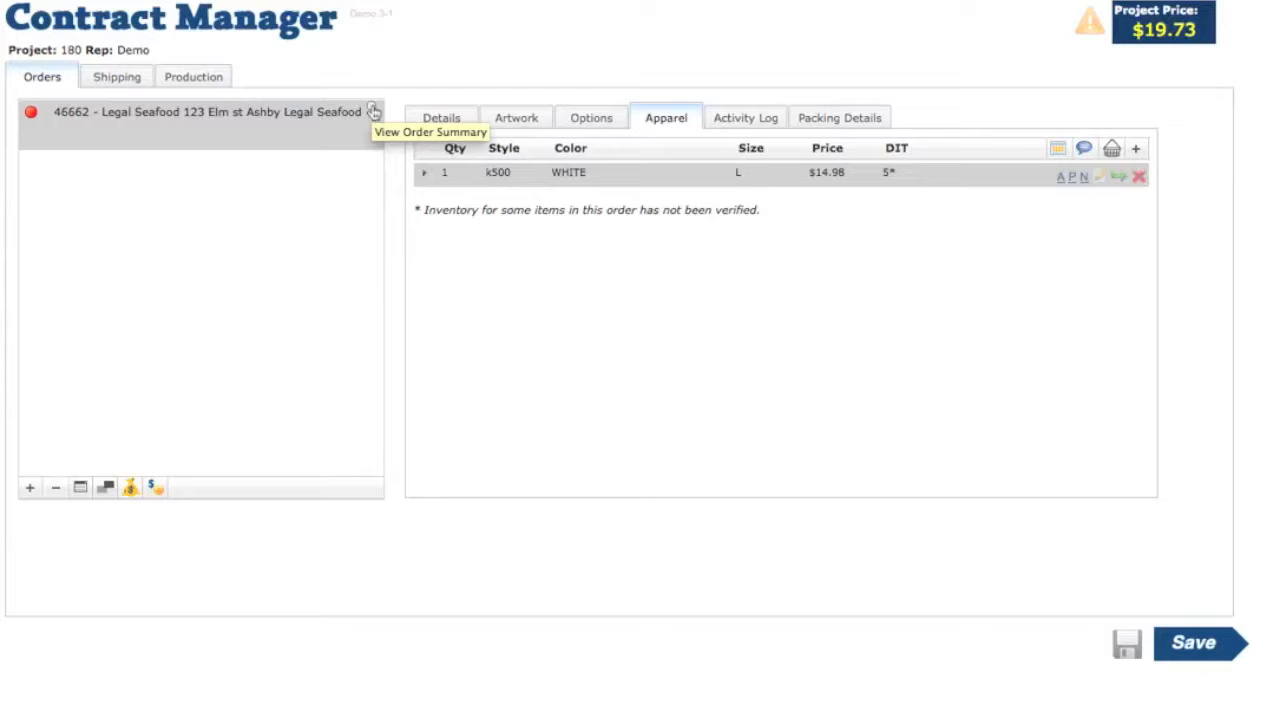
pyautogui.click(373, 111)
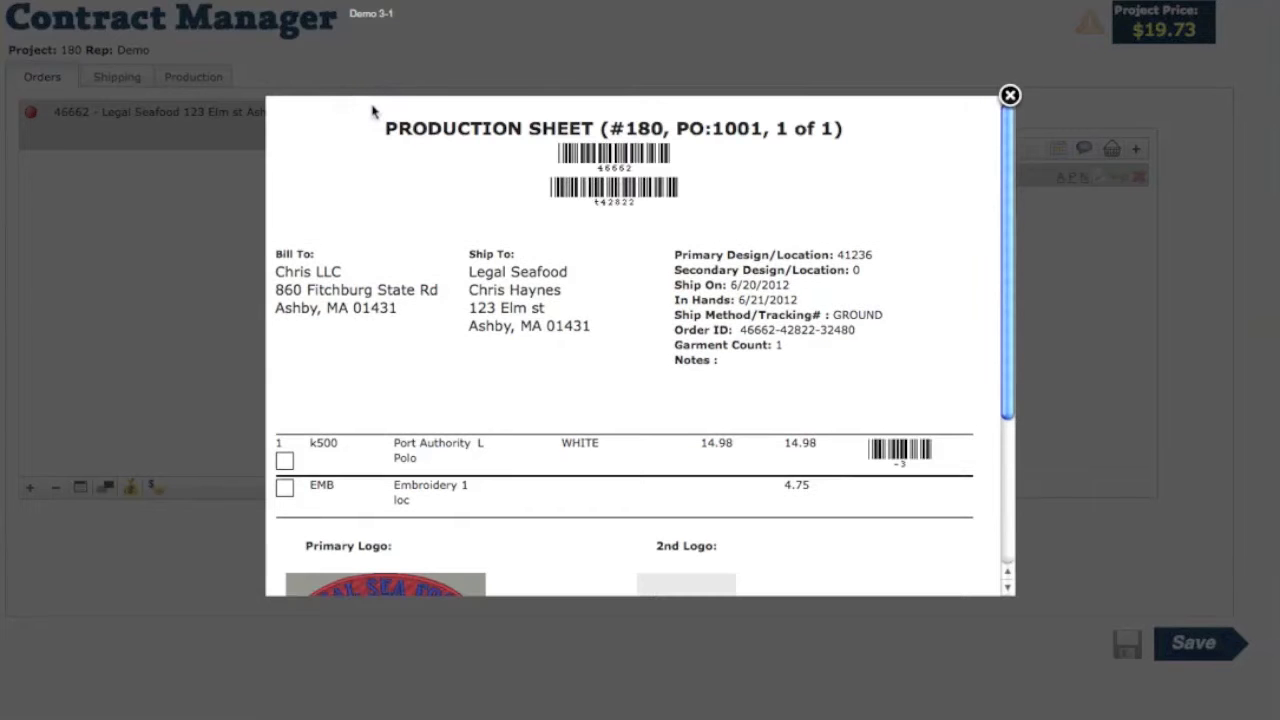
pyautogui.scroll(-2, 615, 199)
pyautogui.scroll(-1, 615, 199)
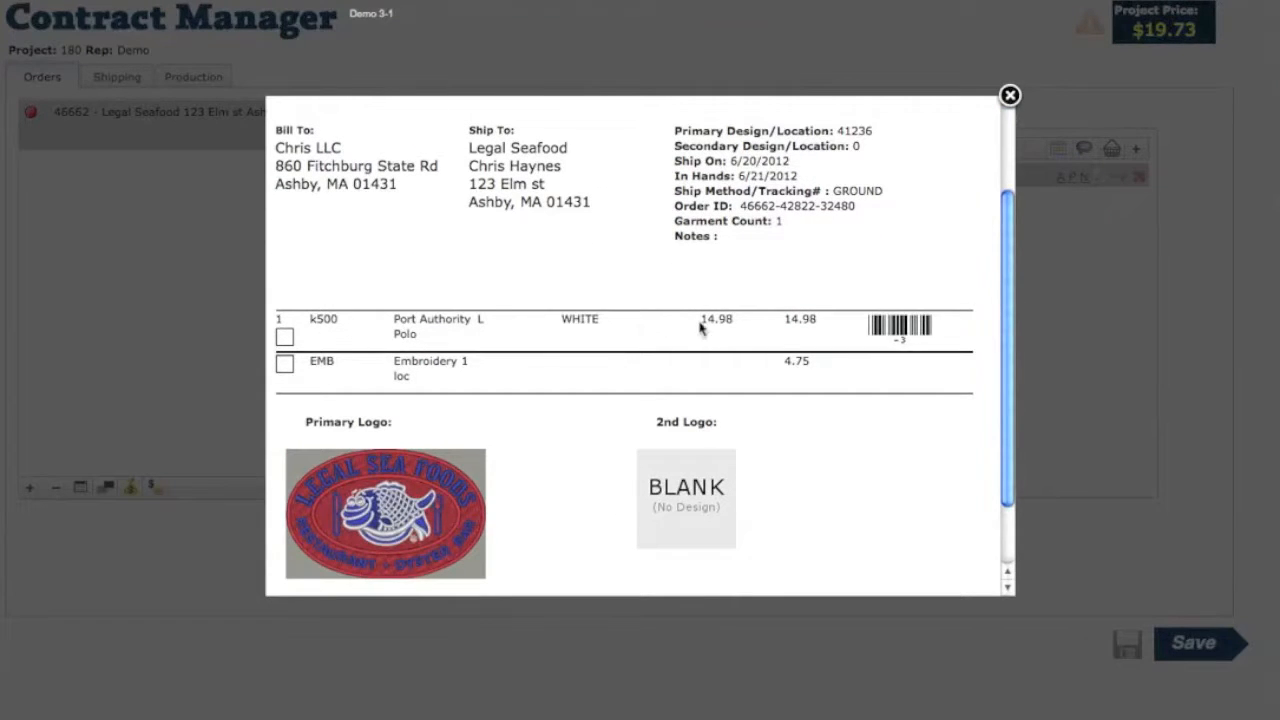
pyautogui.moveTo(786, 361); pyautogui.dragTo(821, 375)
pyautogui.scroll(-1, 821, 375)
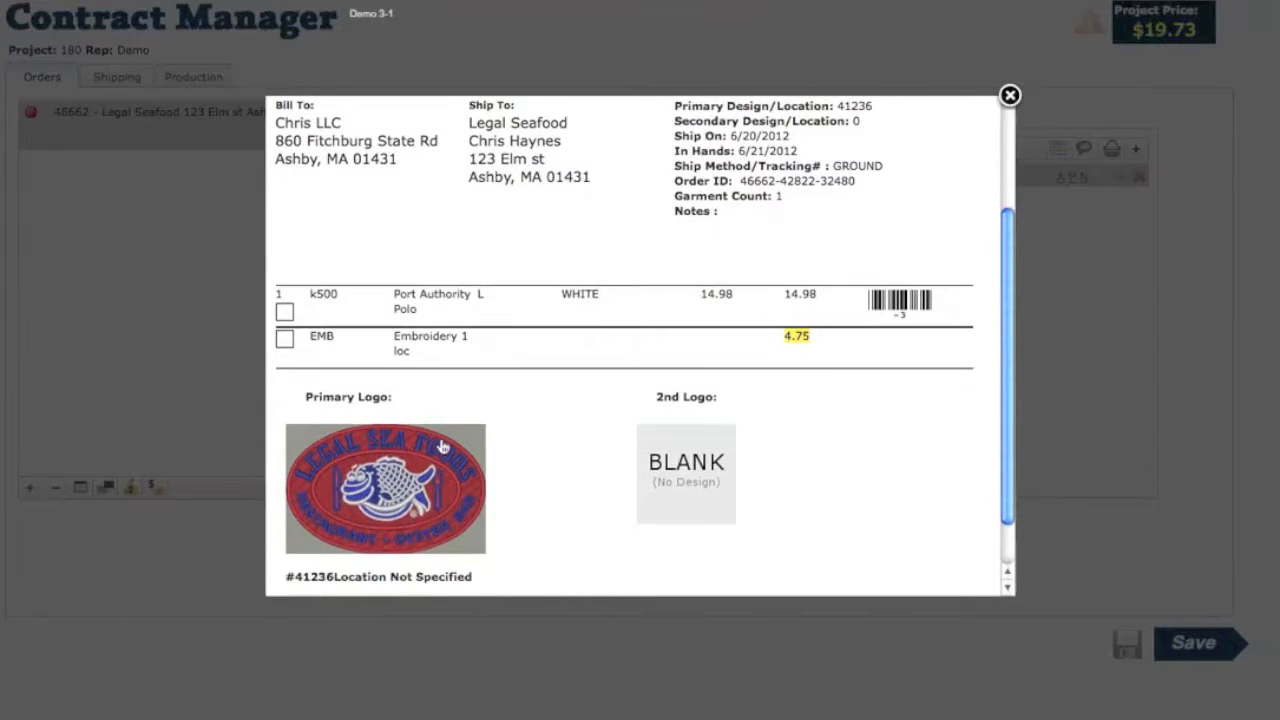
pyautogui.scroll(-1, 511, 439)
pyautogui.scroll(2, 511, 439)
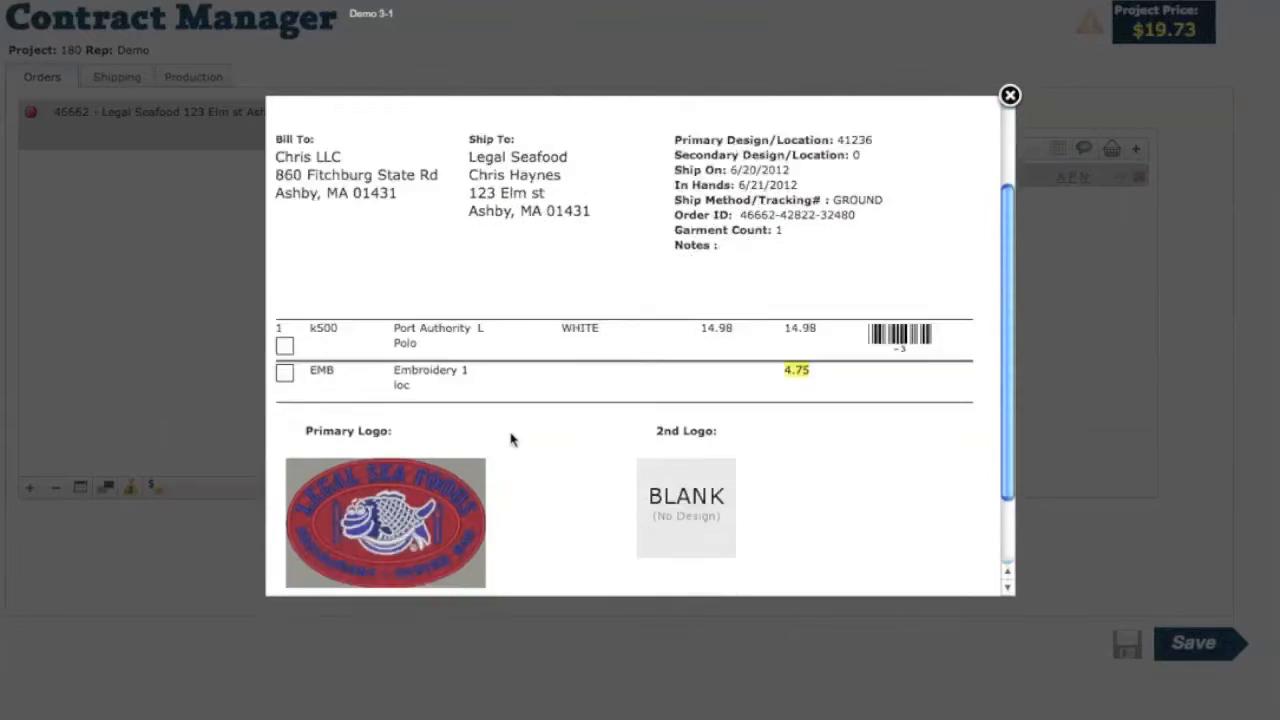
pyautogui.click(1010, 96)
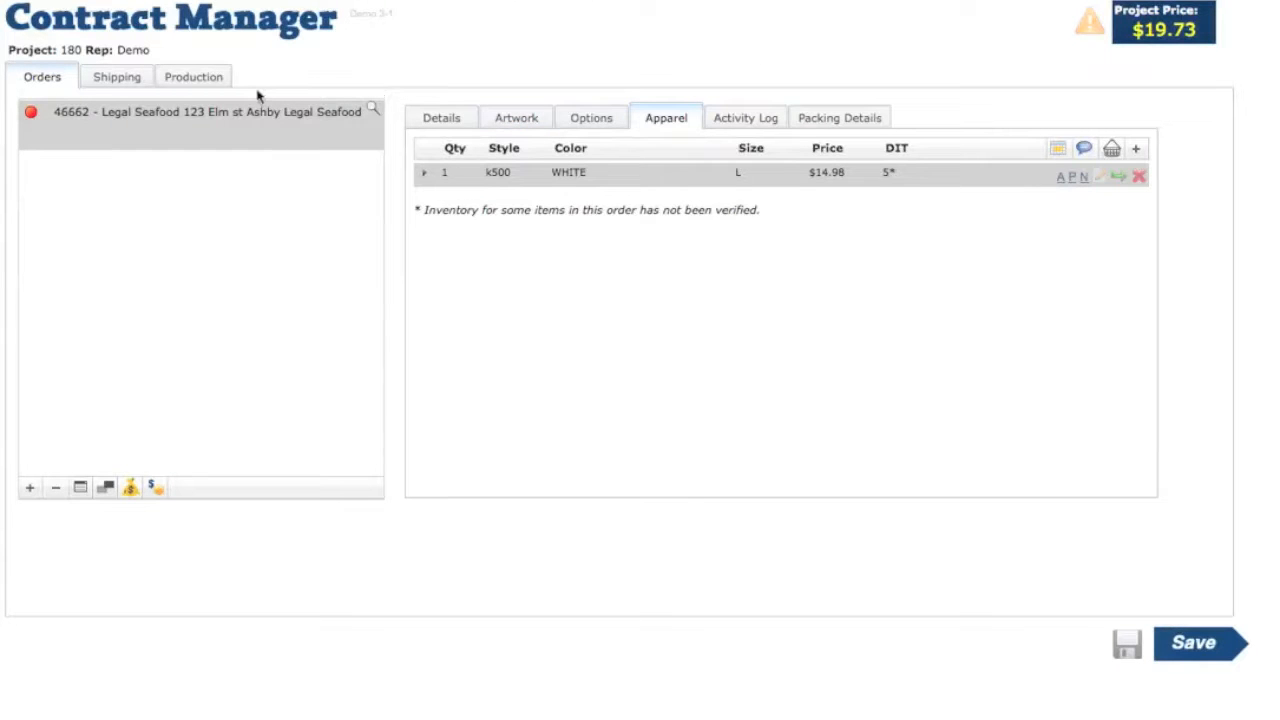
# - Run the order check from Production and review its missing logo location warning
pyautogui.click(203, 78)
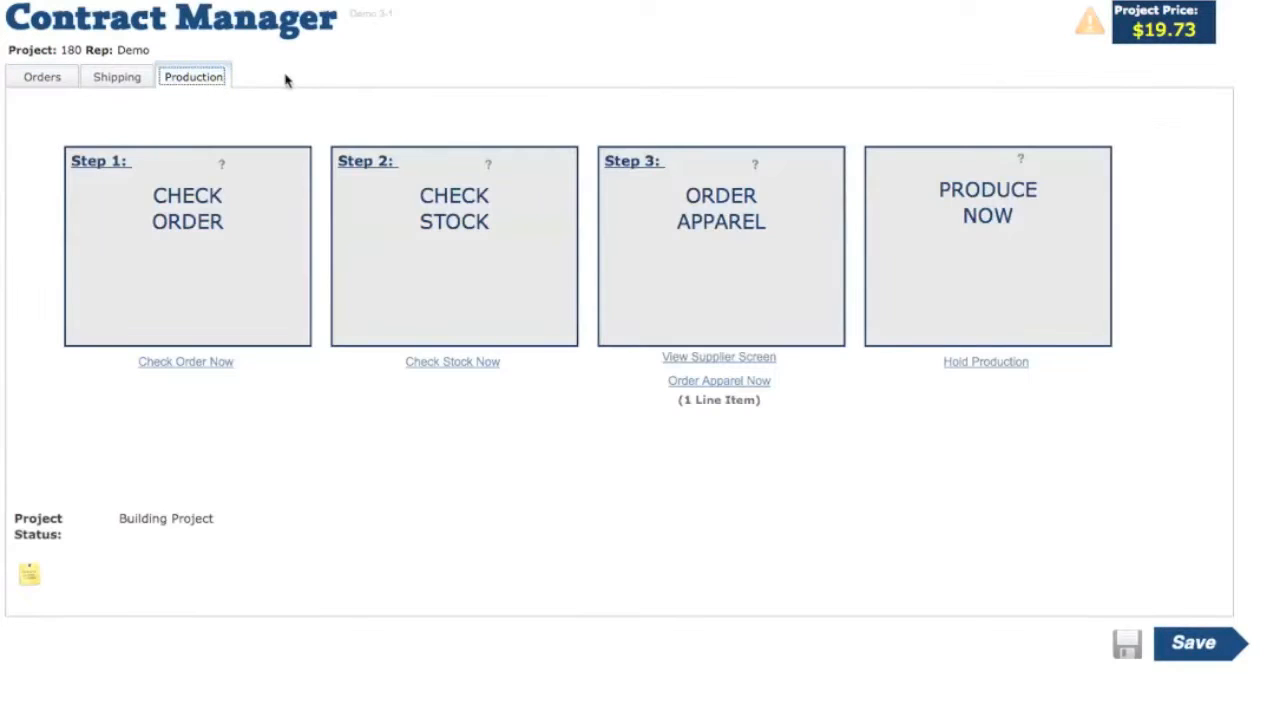
pyautogui.click(196, 362)
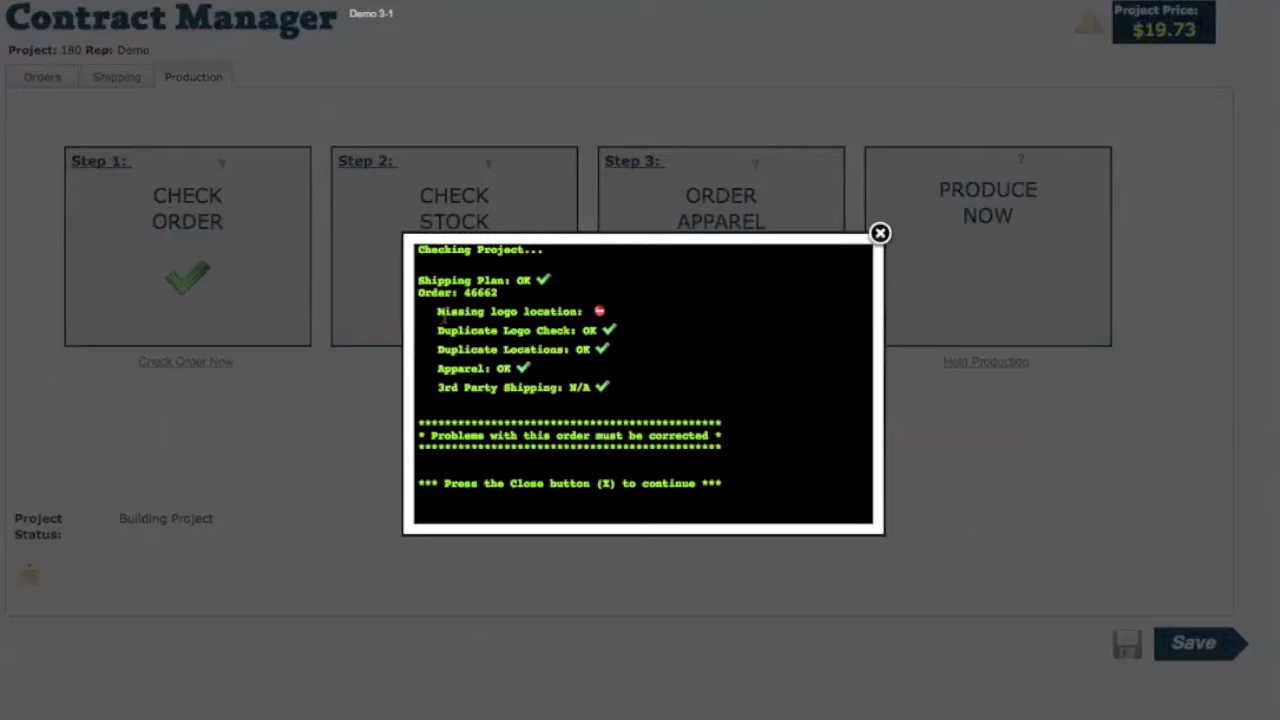
pyautogui.moveTo(431, 312); pyautogui.dragTo(575, 312)
pyautogui.click(622, 311)
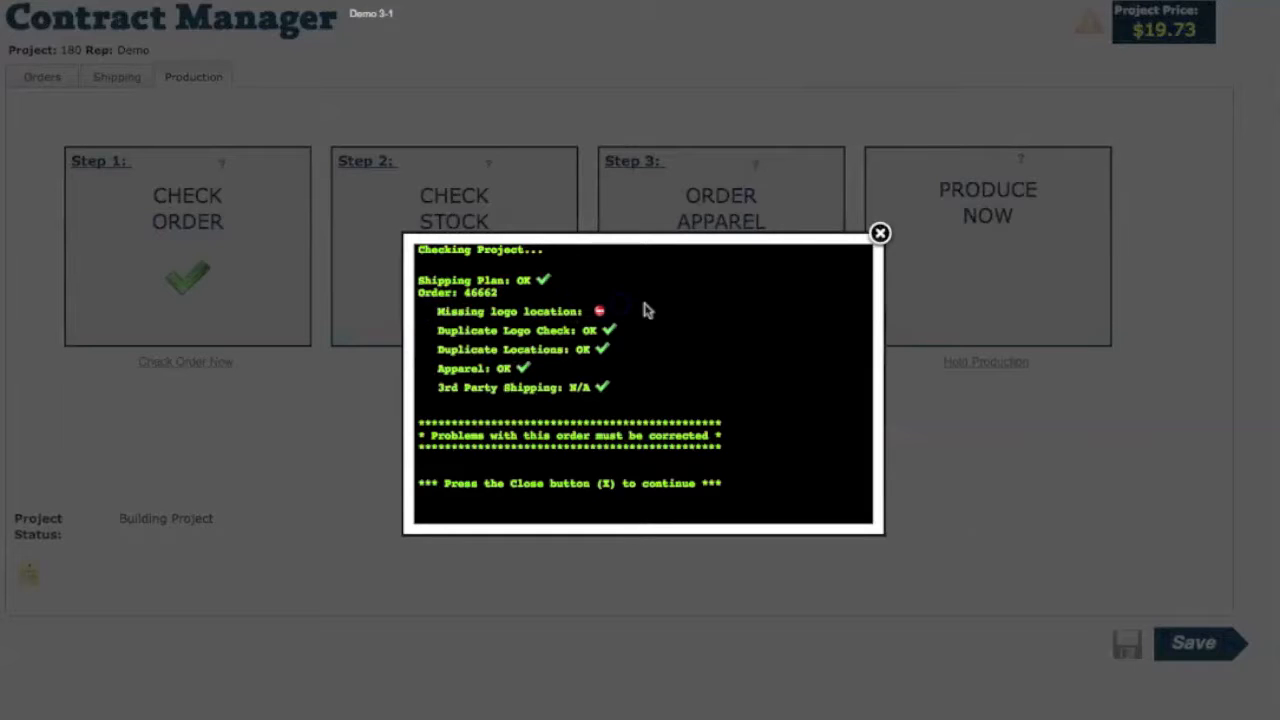
pyautogui.click(880, 233)
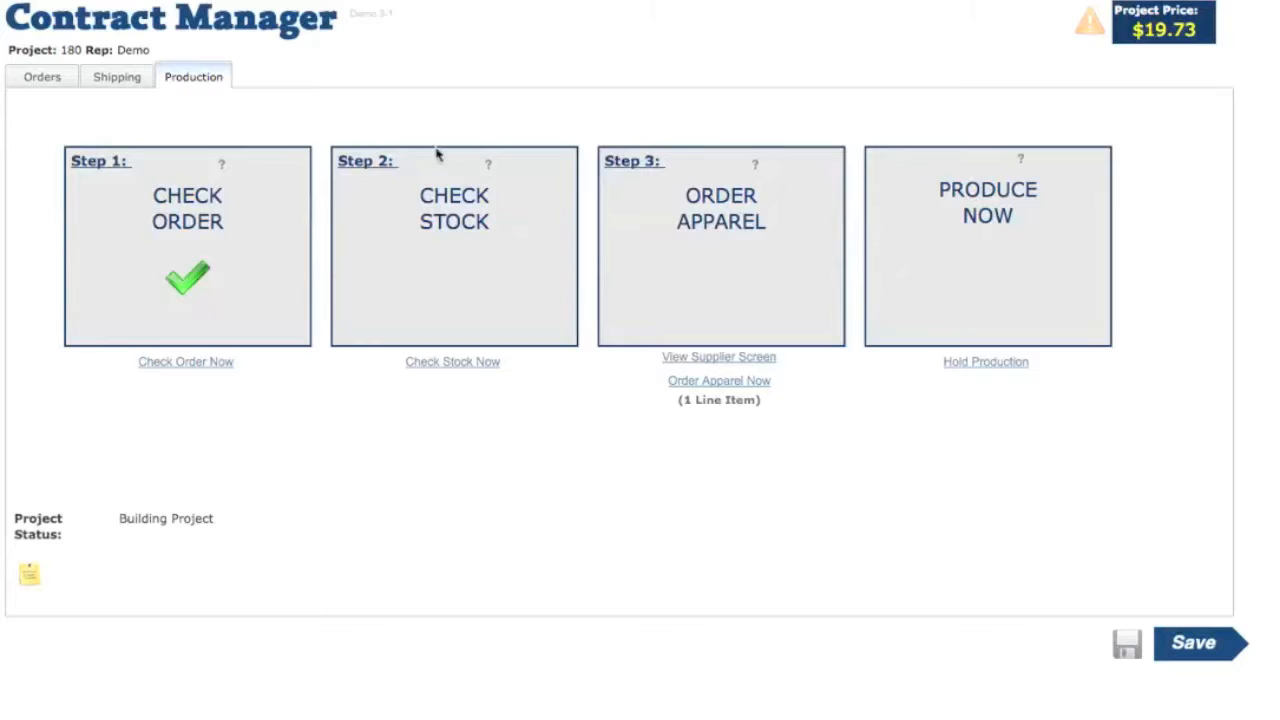
# - Set the primary logo location to Left Chest in the order's artwork settings
pyautogui.click(50, 86)
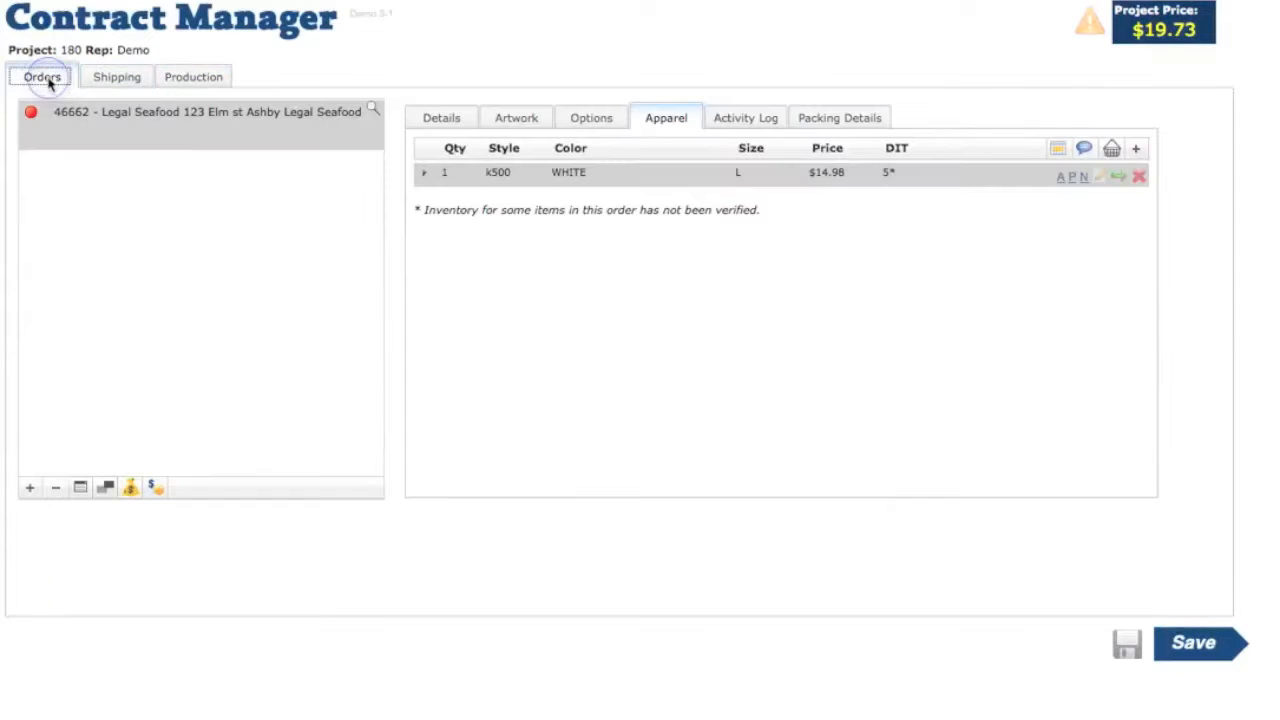
pyautogui.click(530, 125)
pyautogui.click(637, 197)
pyautogui.click(638, 198)
pyautogui.click(640, 199)
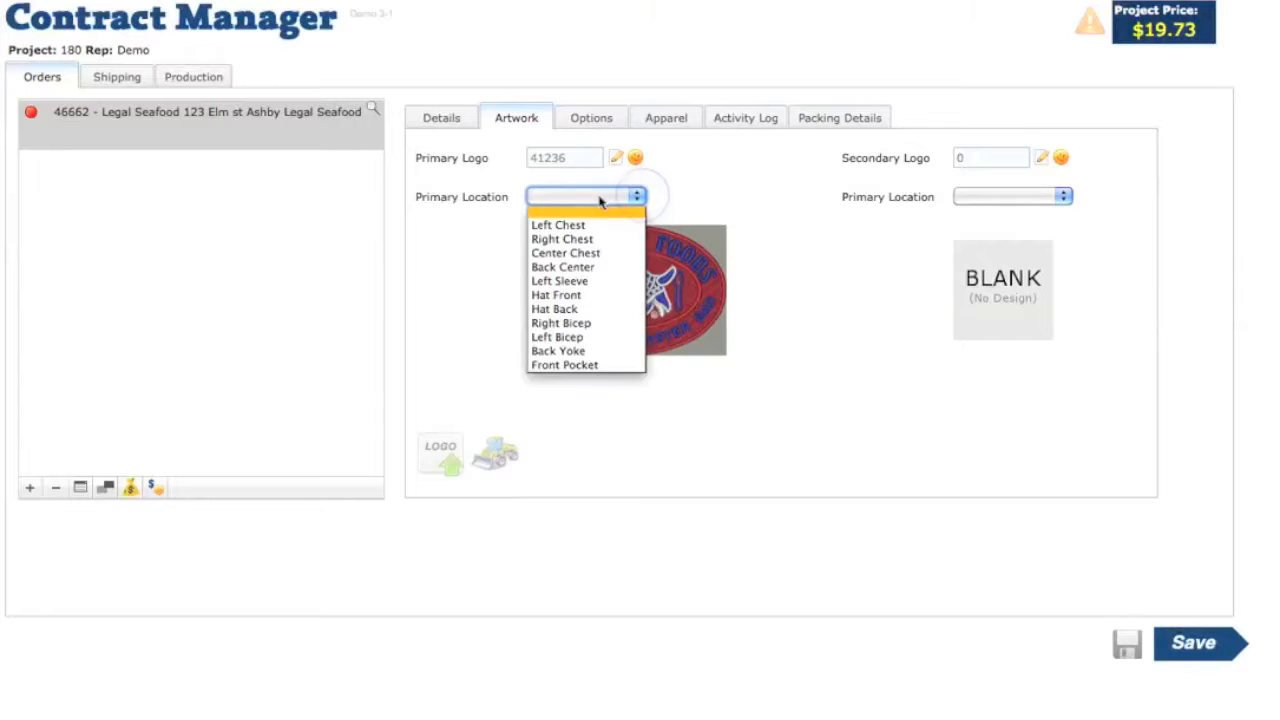
pyautogui.click(571, 223)
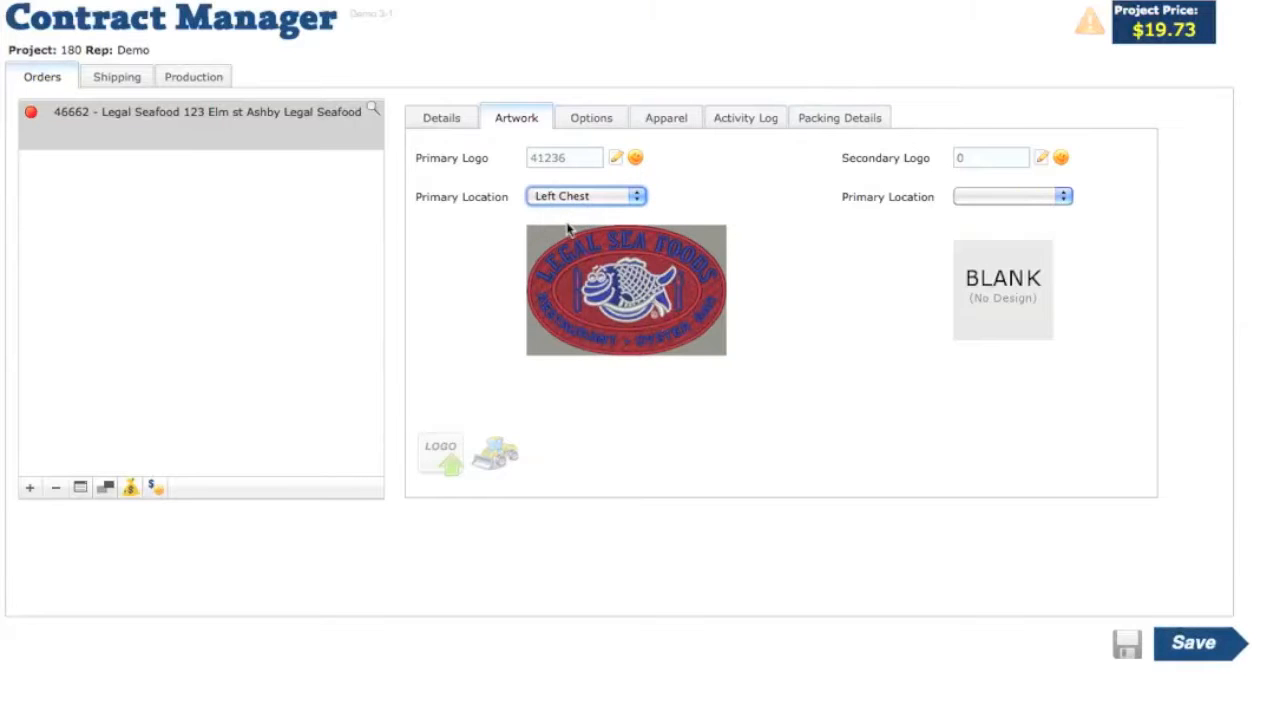
# - Re-run the order check and confirm everything passes
pyautogui.click(208, 79)
pyautogui.click(200, 362)
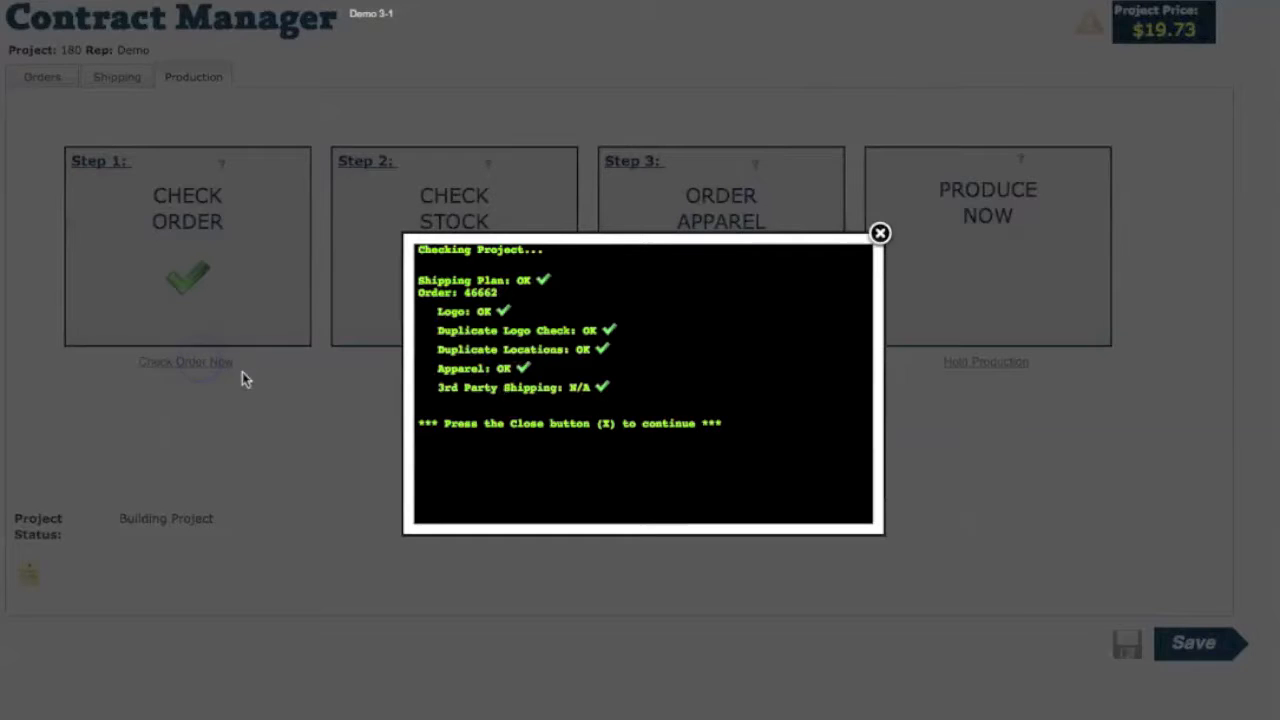
pyautogui.click(880, 234)
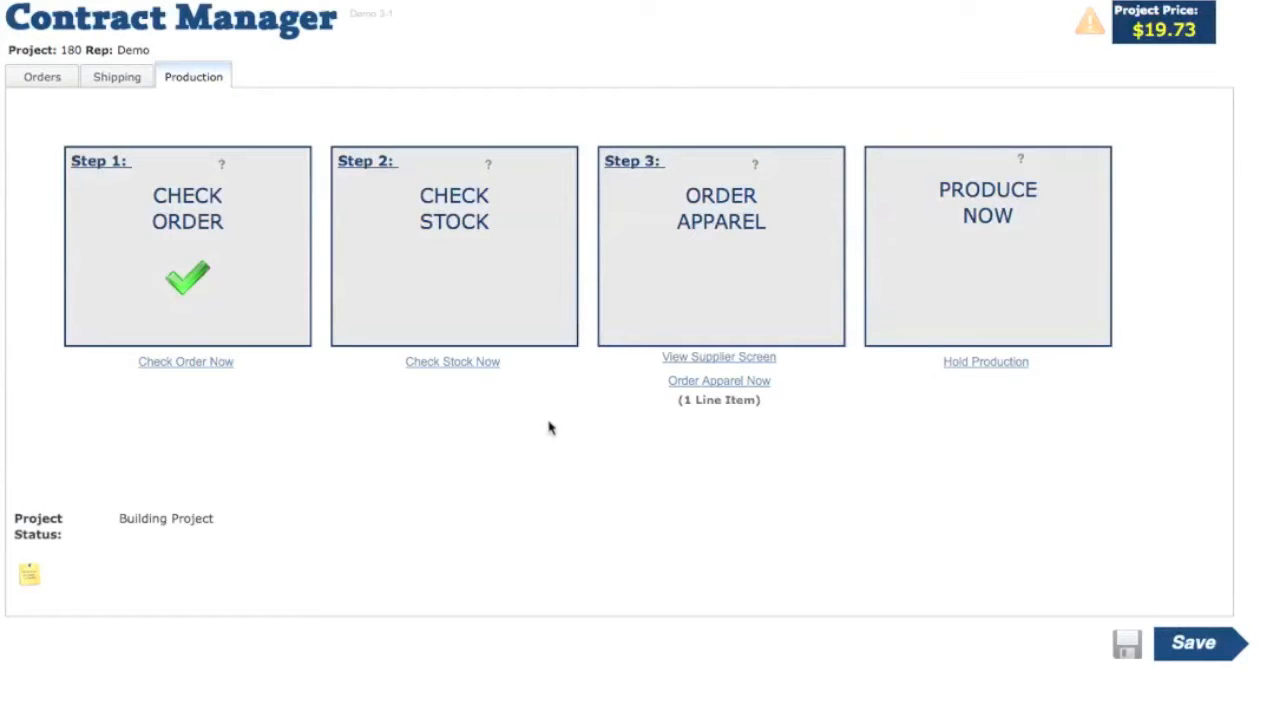
# - Confirm 500 white size L k500 polos are in stock, then save the project
pyautogui.click(440, 366)
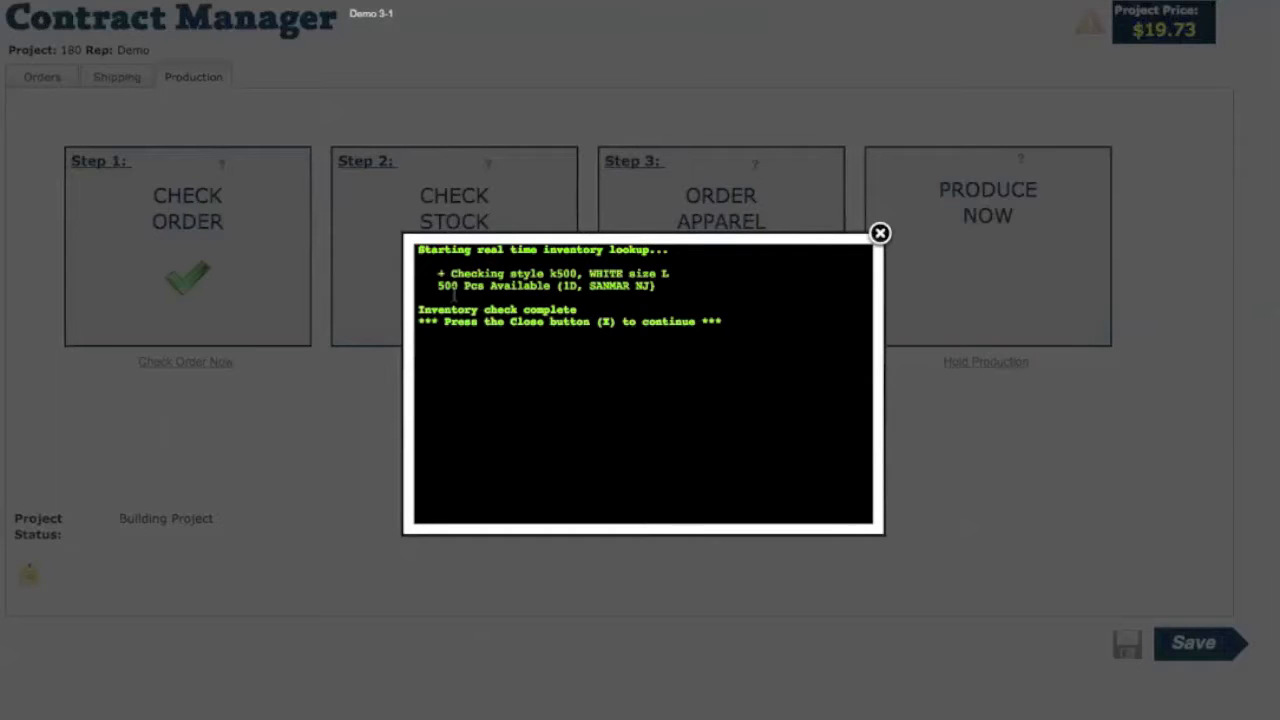
pyautogui.moveTo(439, 289); pyautogui.dragTo(491, 290)
pyautogui.click(513, 307)
pyautogui.click(880, 234)
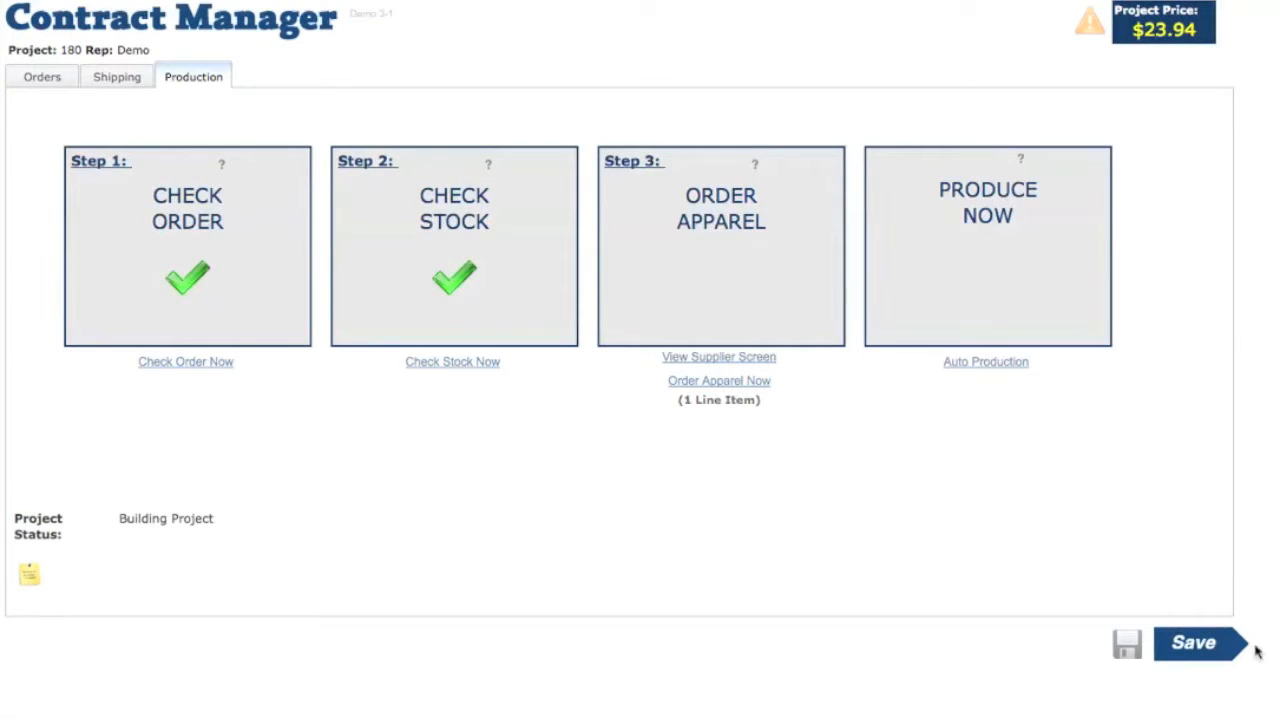
pyautogui.click(1176, 643)
pyautogui.click(720, 325)
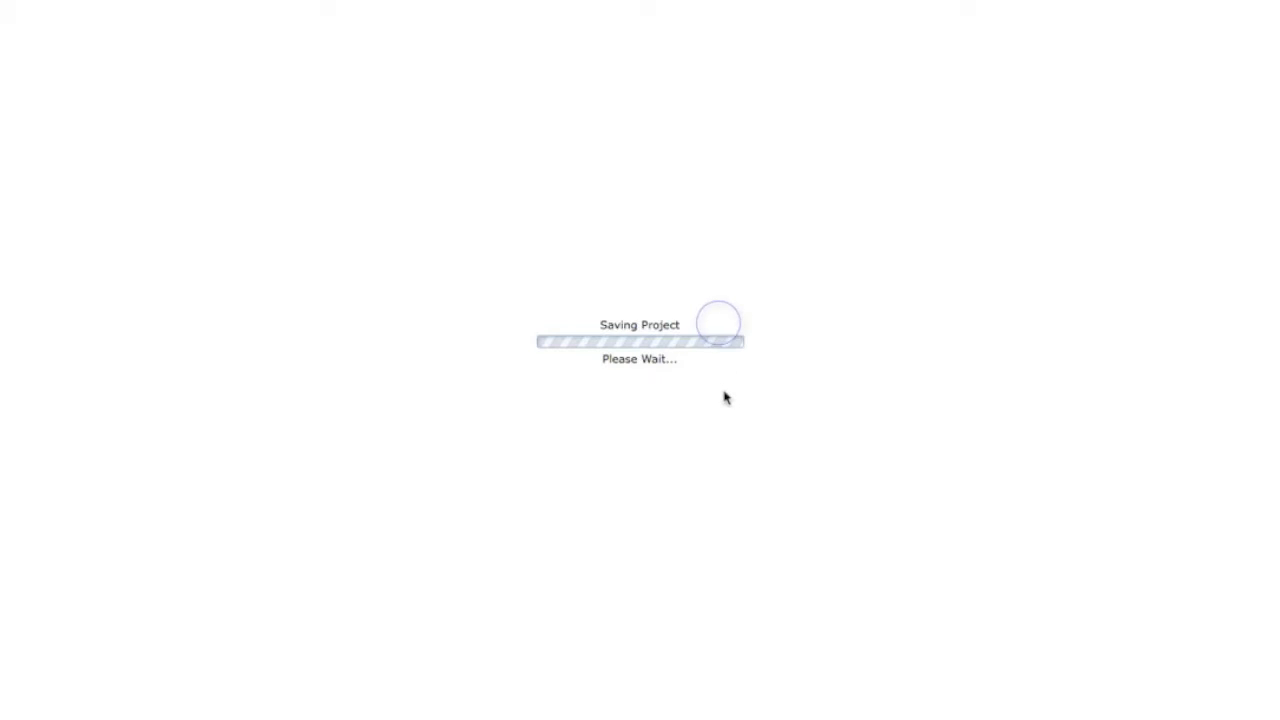